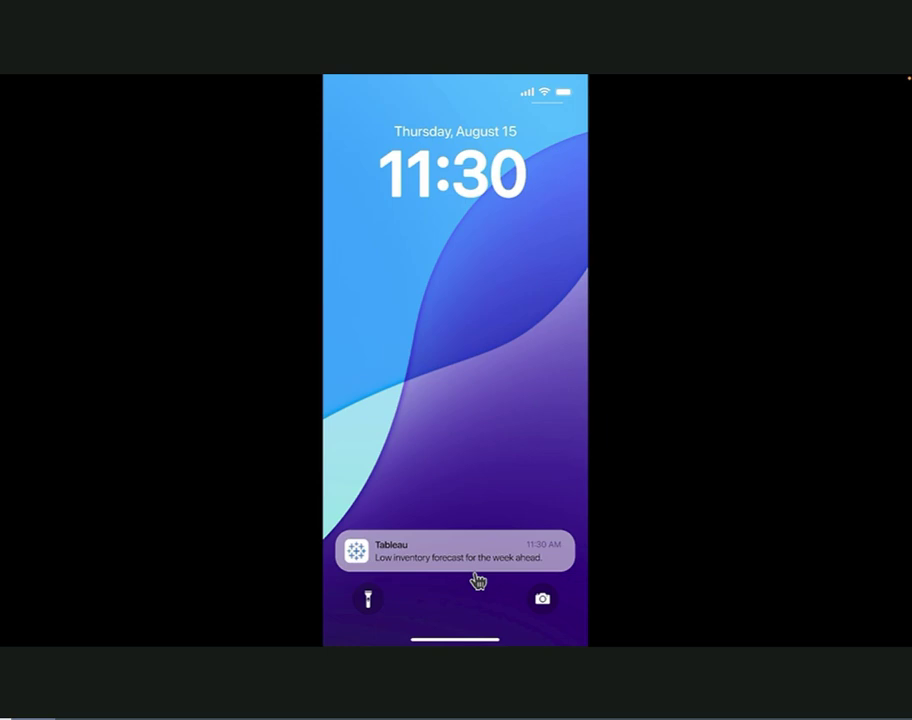
Step: Open the low inventory forecast notification and view the Inventory metric's details from the daily digest
{"action": "left_click", "coordinate": [477, 581]}
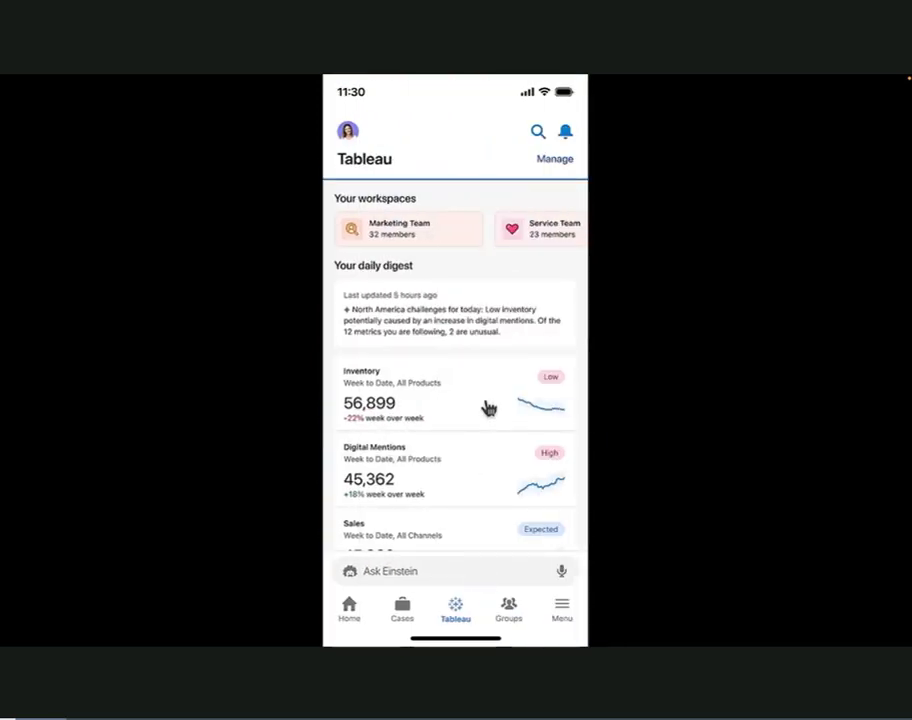
{"action": "key", "text": "XF86AudioRaiseVolume"}
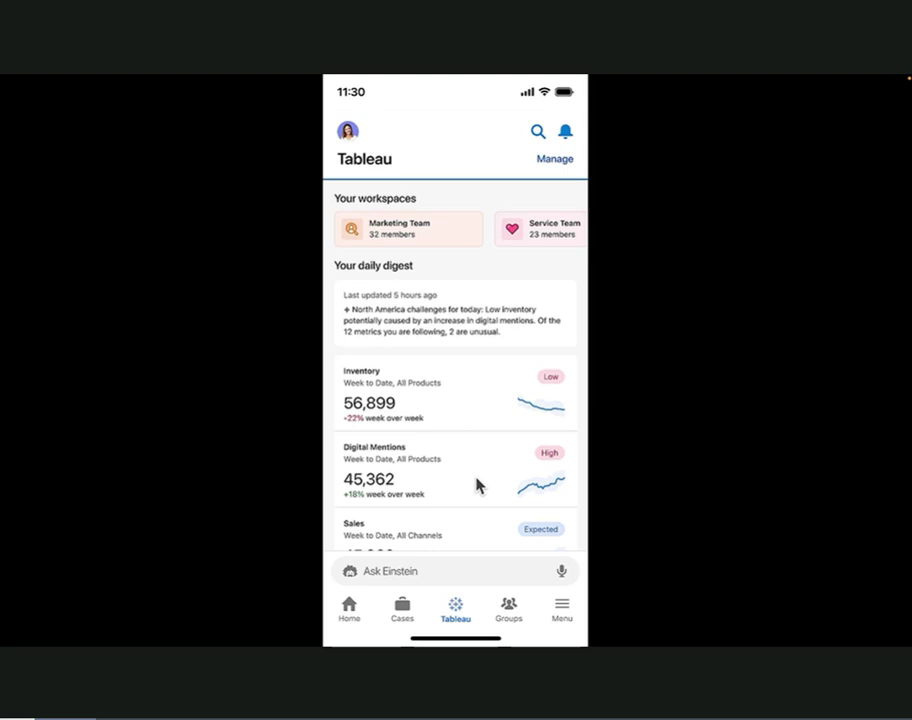
{"action": "left_click", "coordinate": [476, 403]}
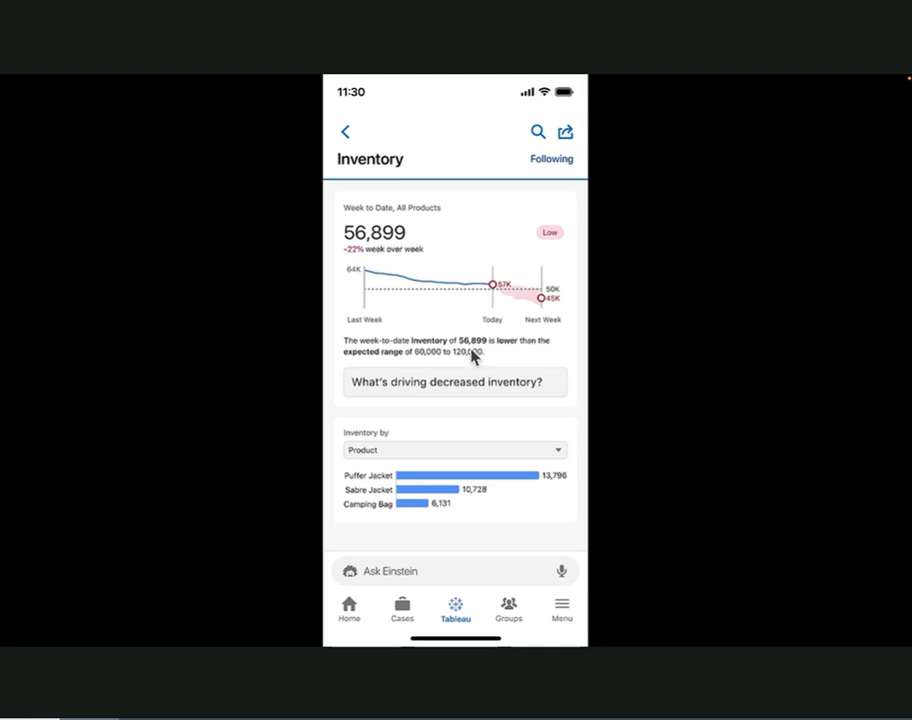
Step: Ask Einstein what's driving decreased inventory and get the breakdown by region
{"action": "left_click", "coordinate": [475, 400]}
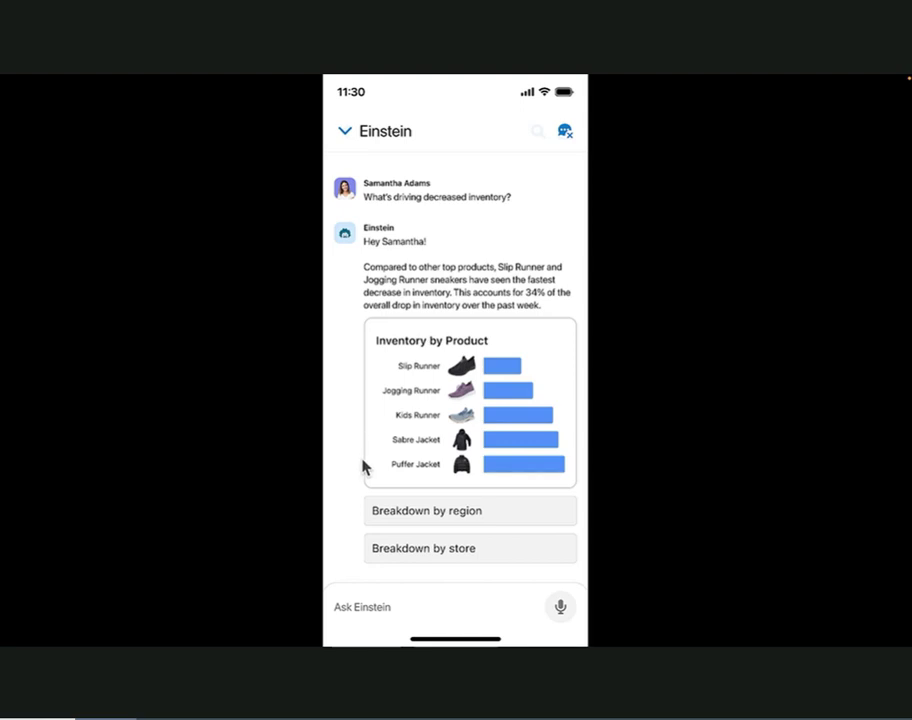
{"action": "left_click", "coordinate": [470, 517]}
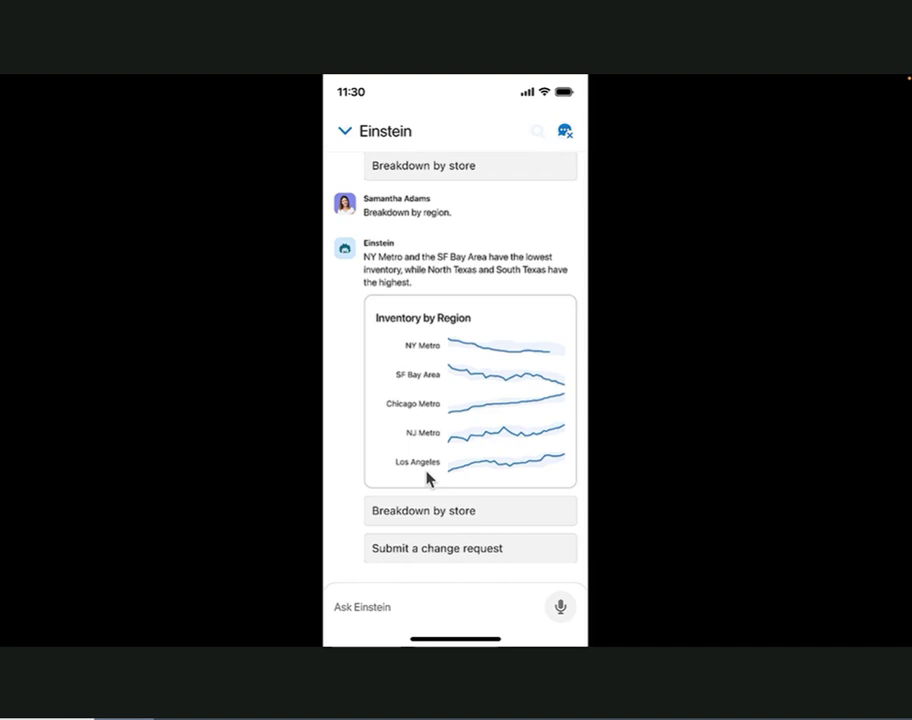
Step: Request an inventory change through Einstein and submit the Adjust Distribution change request
{"action": "left_click", "coordinate": [525, 563]}
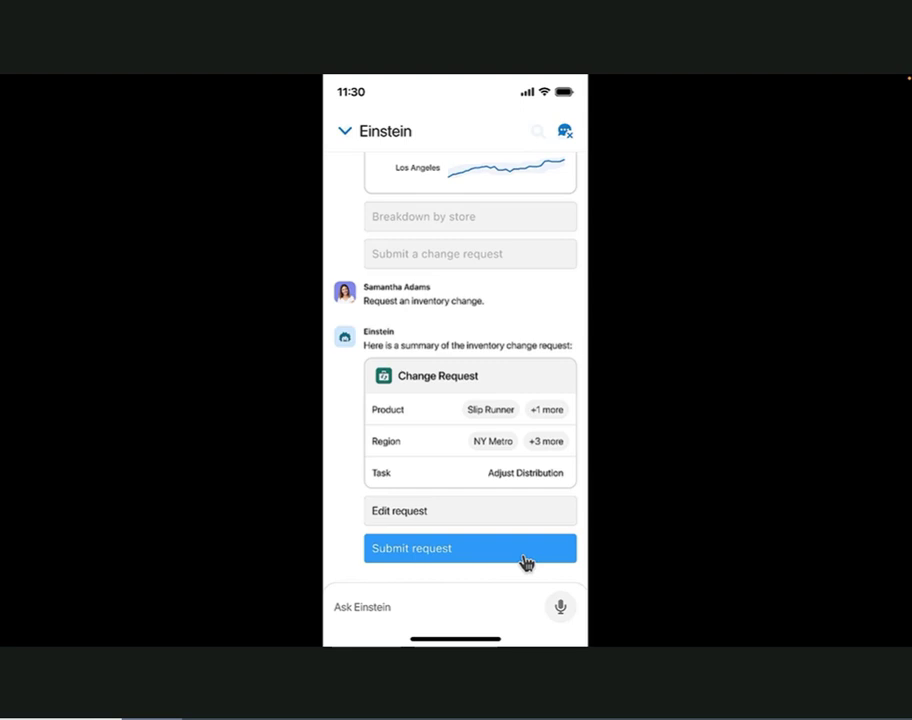
{"action": "left_click", "coordinate": [529, 562]}
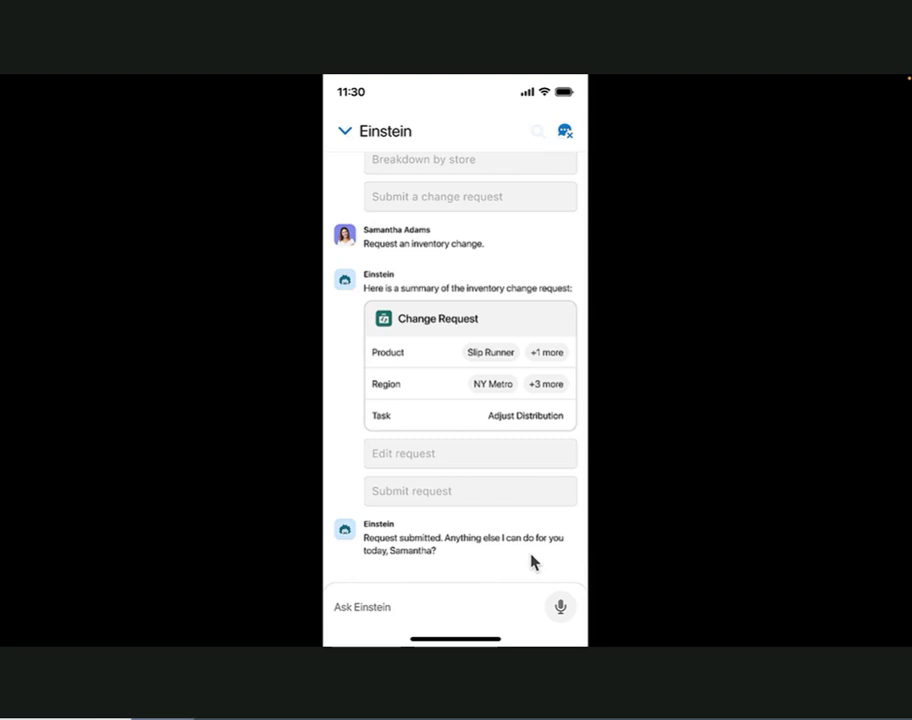
Step: Ask Einstein "What's driving the unexpected surge in demand?"
{"action": "left_click", "coordinate": [501, 618]}
{"action": "type", "text": "What's driving t"}
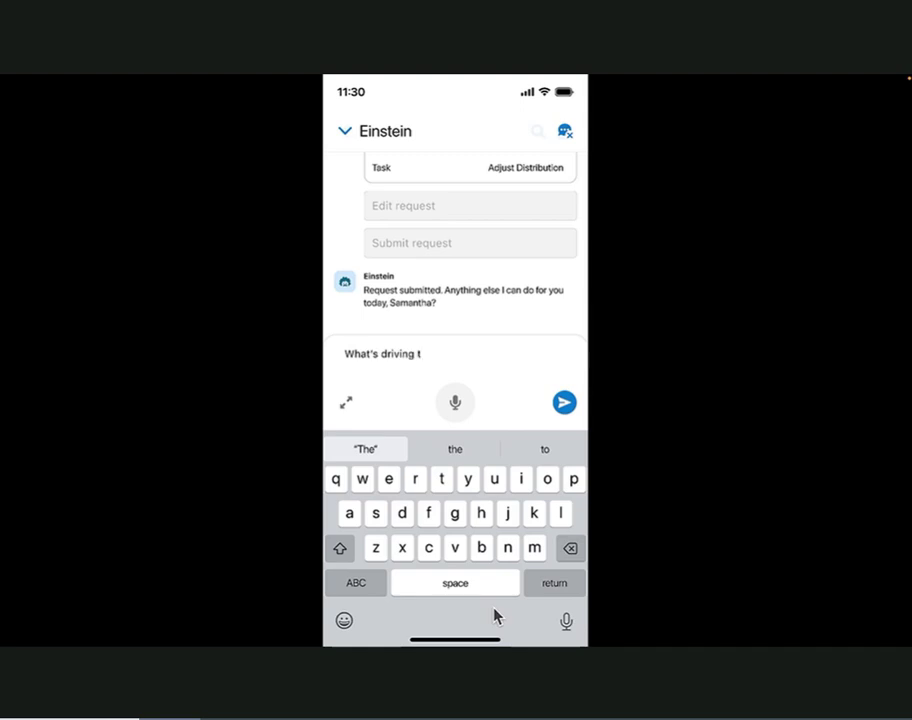
{"action": "type", "text": "he unexpected surge in demand?"}
{"action": "key", "text": "Return"}
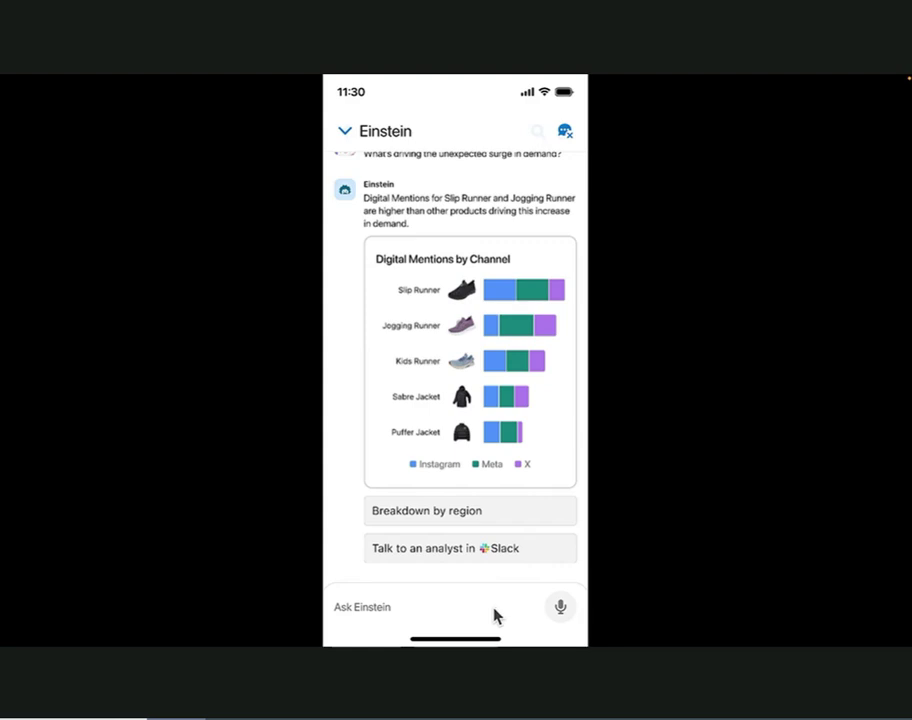
Step: Take the demand question to an analyst in Slack and inspect the per-channel digital mentions for Slip Runner and Kids Runner in the shared chart
{"action": "left_click", "coordinate": [546, 558]}
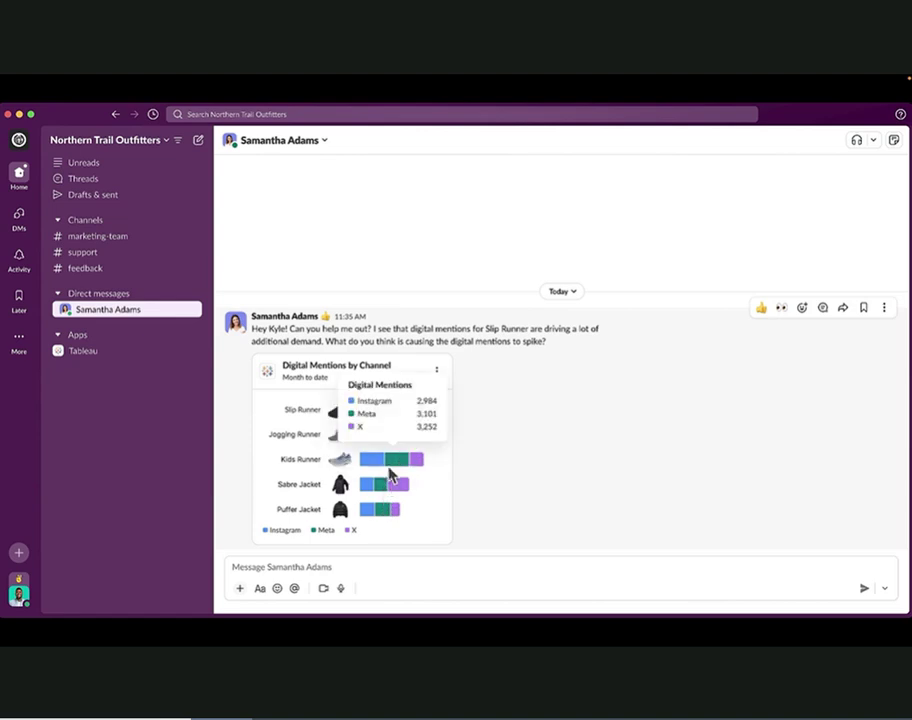
{"action": "mouse_move", "coordinate": [403, 417]}
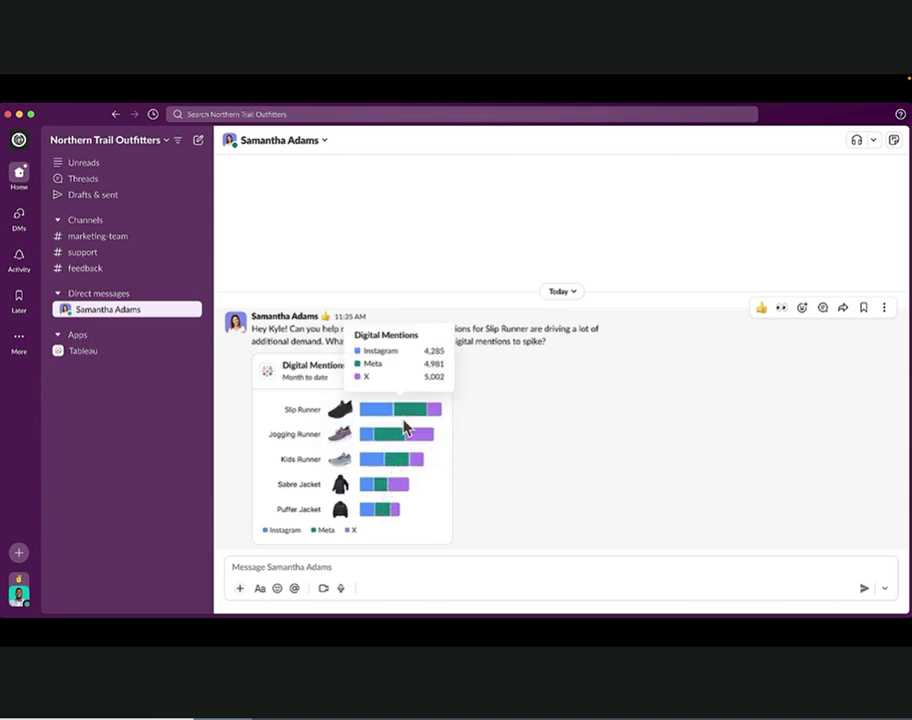
{"action": "mouse_move", "coordinate": [405, 462]}
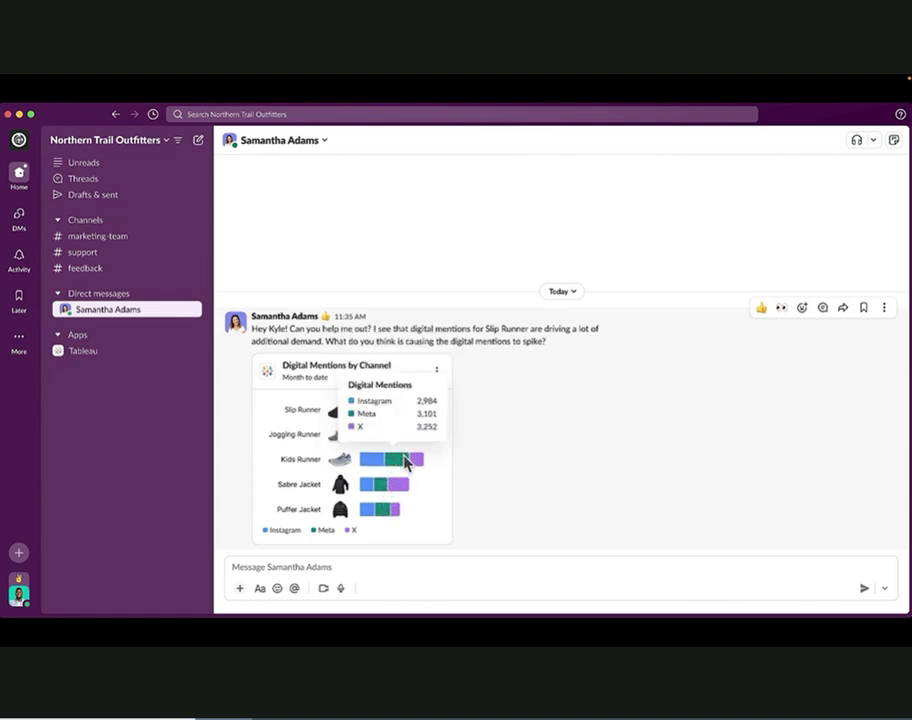
{"action": "mouse_move", "coordinate": [400, 503]}
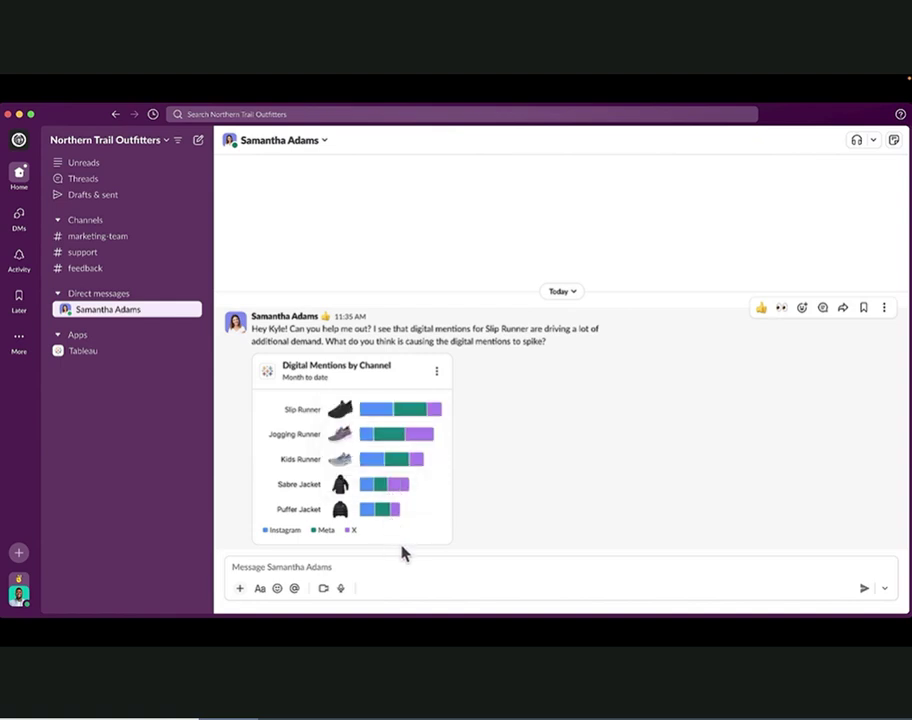
Step: Reply in the message's thread that influencers could be driving many digital mentions, and propose a quick analysis of their role in the increased demand
{"action": "left_click", "coordinate": [823, 307]}
{"action": "left_click", "coordinate": [808, 447]}
{"action": "type", "text": "I see wha"}
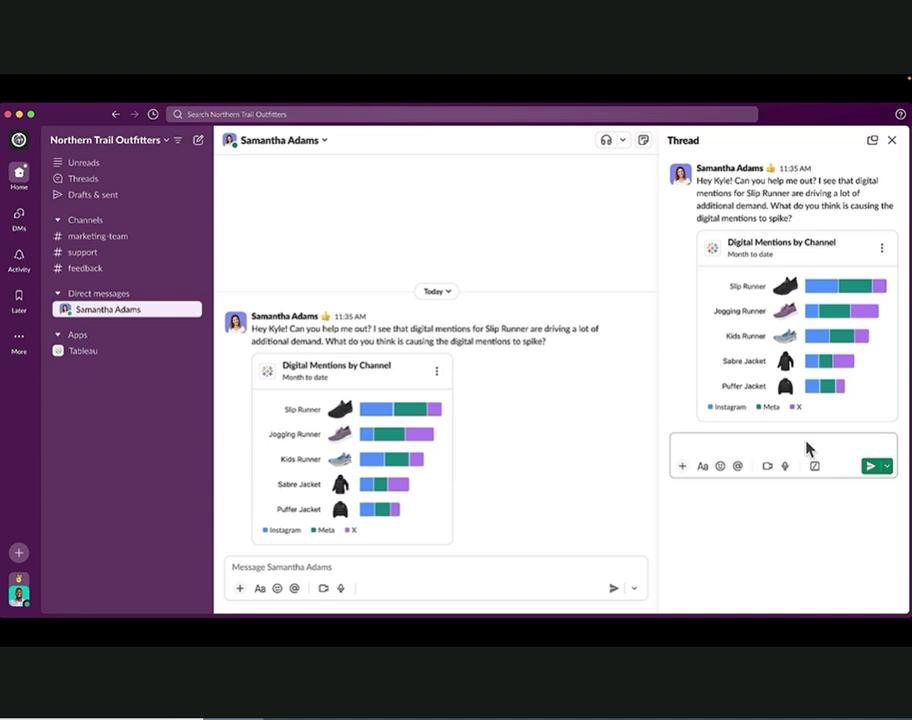
{"action": "type", "text": "could be that"}
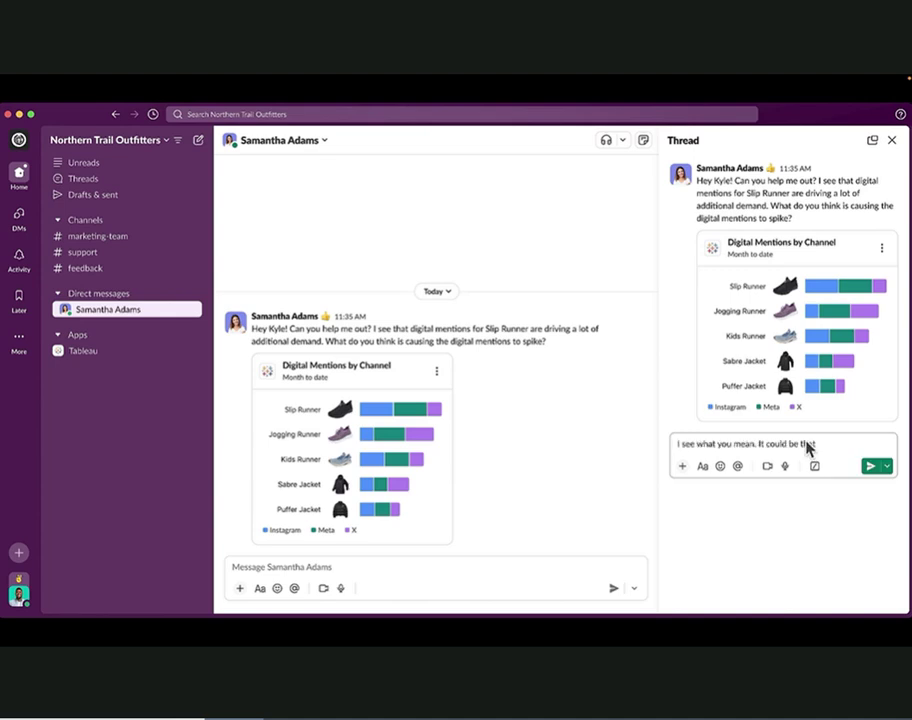
{"action": "type", "text": " influencers are driving a lot of digital mentions."}
{"action": "key", "text": "shift+Return"}
{"action": "type", "text": "Let's do some quick analysis and see if they"}
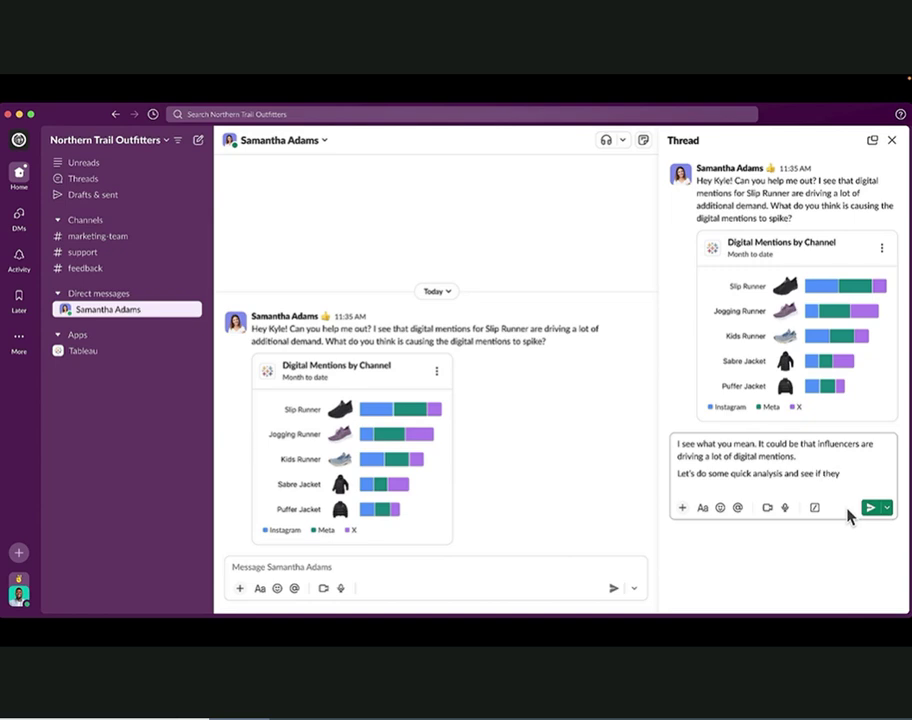
{"action": "type", "text": " are playing a role in this increased demand."}
{"action": "key", "text": "Return"}
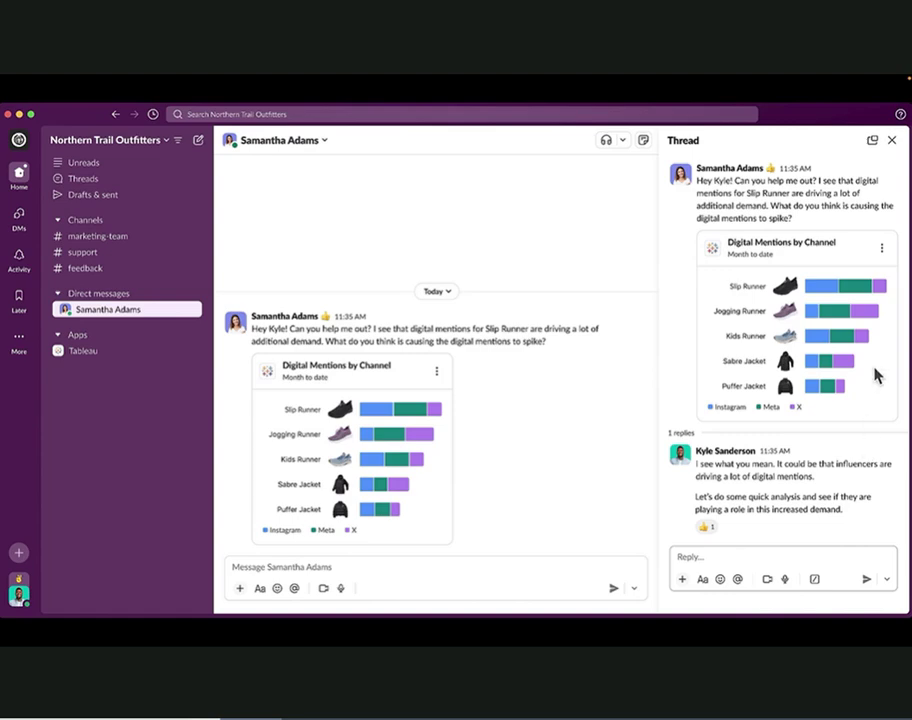
Step: Open the thread's Digital Mentions by Channel chart in Tableau and expand the Influencer object to show its fields
{"action": "left_click", "coordinate": [882, 250]}
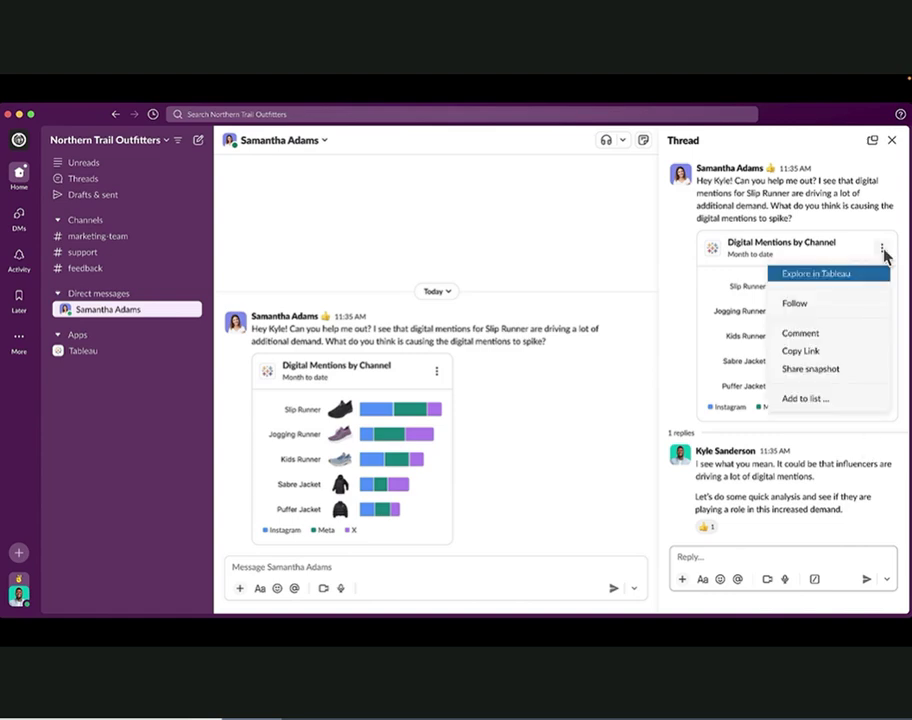
{"action": "left_click", "coordinate": [816, 274]}
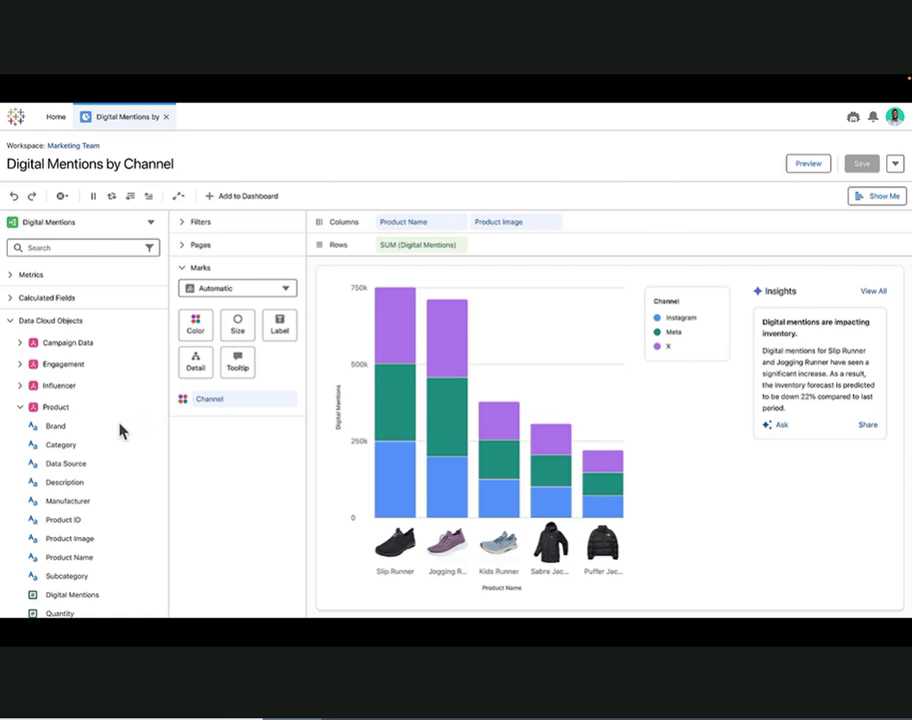
{"action": "left_click", "coordinate": [22, 388]}
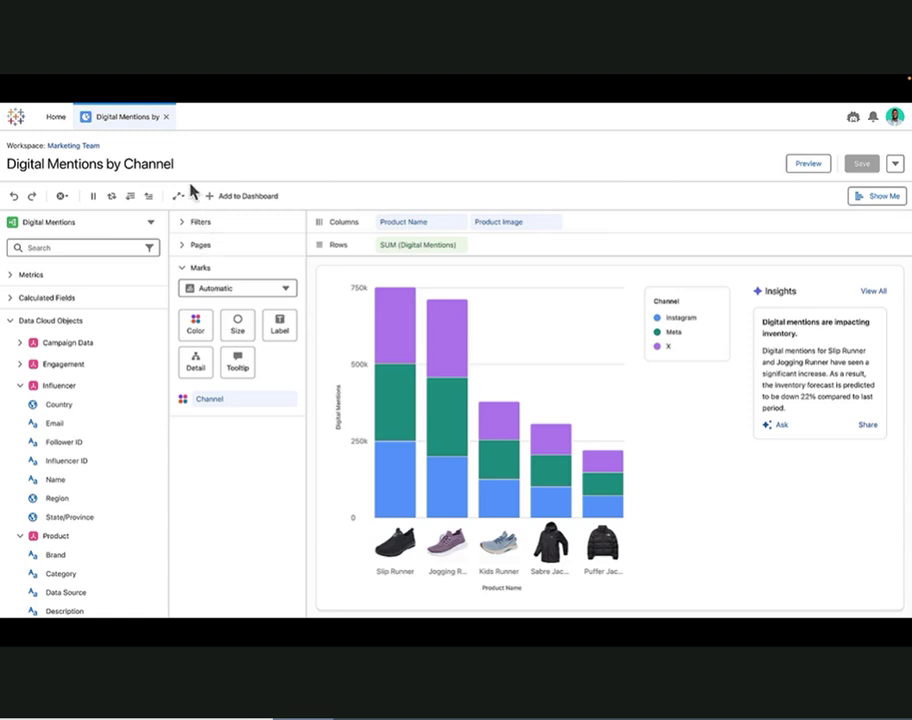
Step: Open the Marketing Team workspace and examine how its analytics and visualizations connect to the semantic model, prep flow and data sources
{"action": "left_click", "coordinate": [77, 150]}
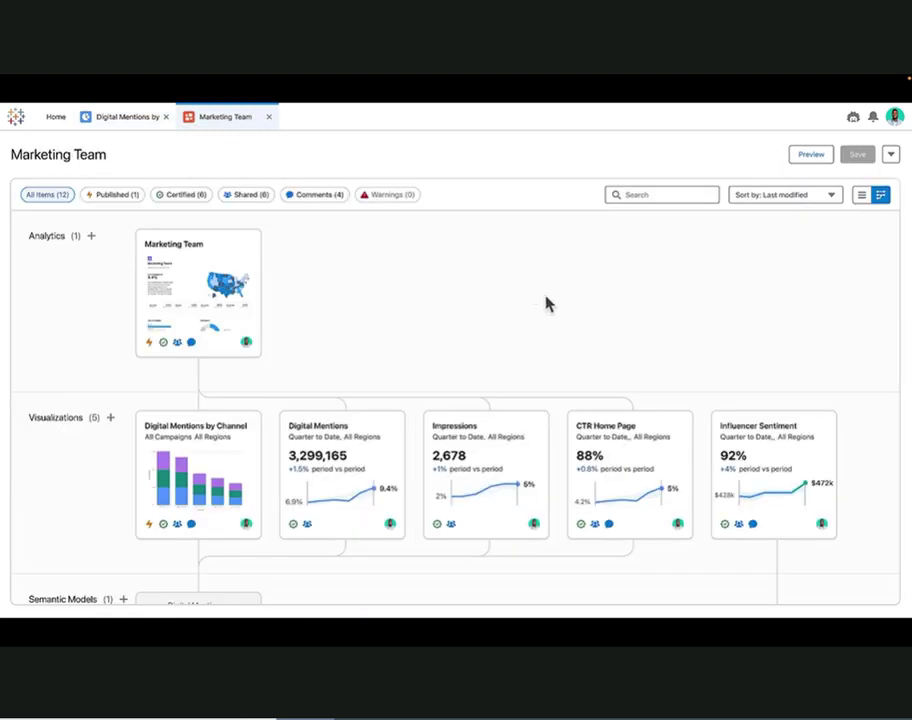
{"action": "scroll", "coordinate": [547, 303], "scroll_direction": "down", "scroll_amount": 2}
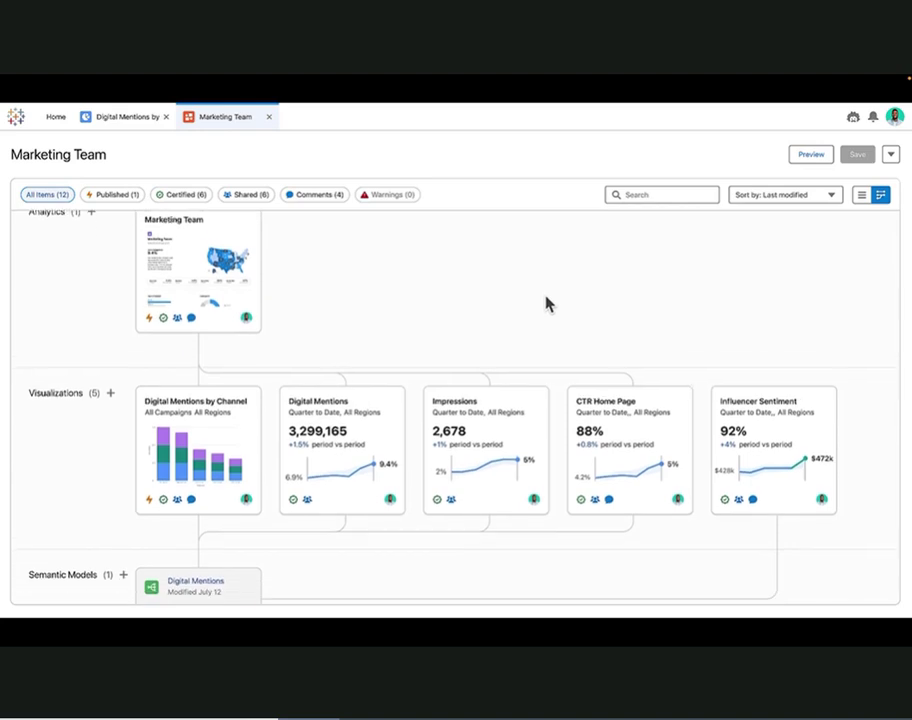
{"action": "scroll", "coordinate": [547, 303], "scroll_direction": "down", "scroll_amount": 3}
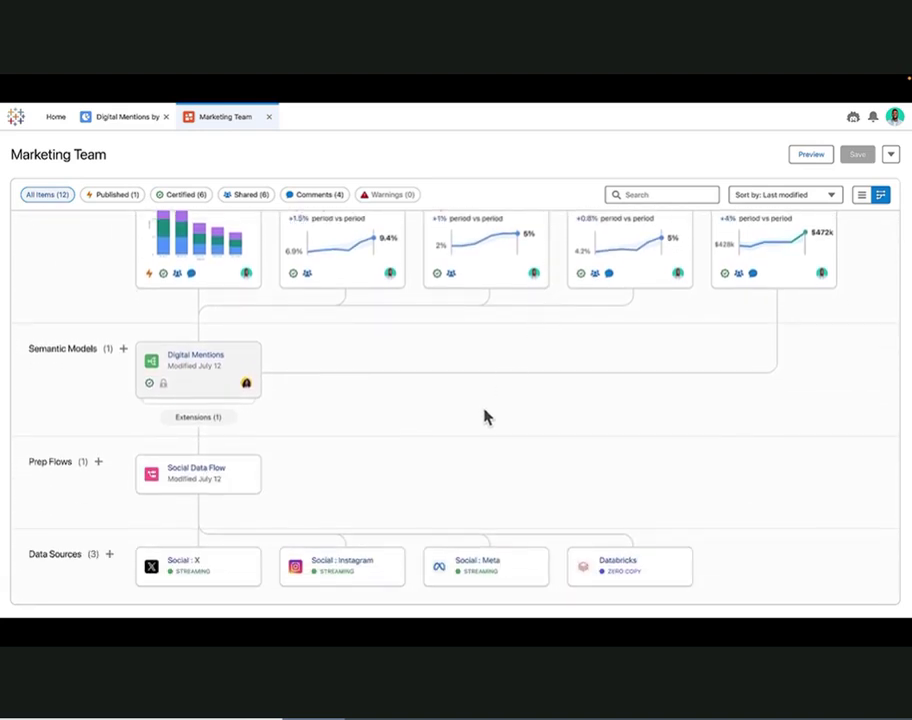
{"action": "scroll", "coordinate": [422, 441], "scroll_direction": "up", "scroll_amount": 3}
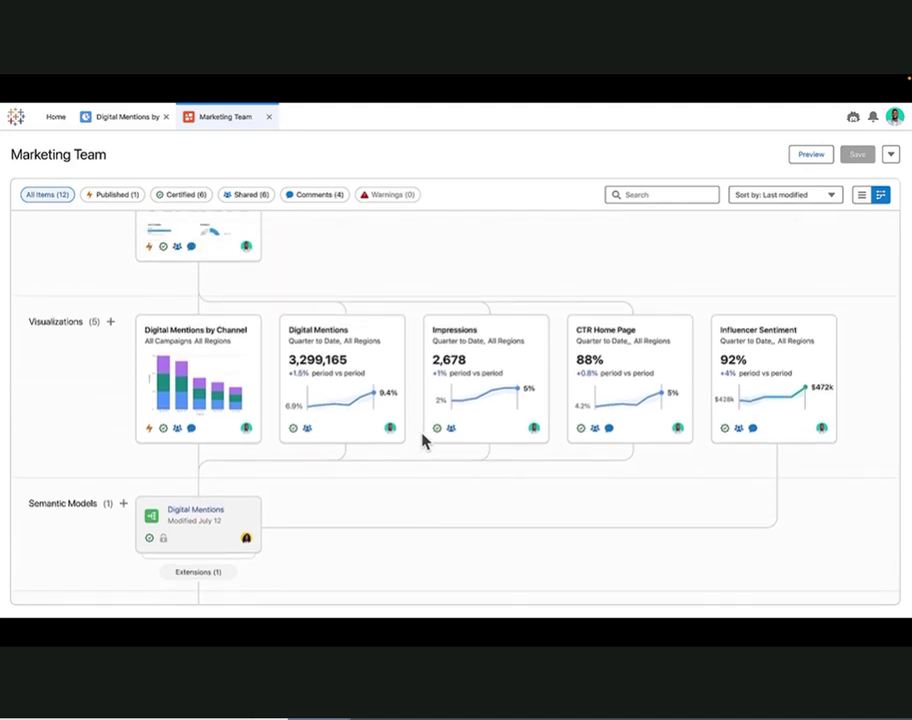
{"action": "scroll", "coordinate": [422, 441], "scroll_direction": "down", "scroll_amount": 3}
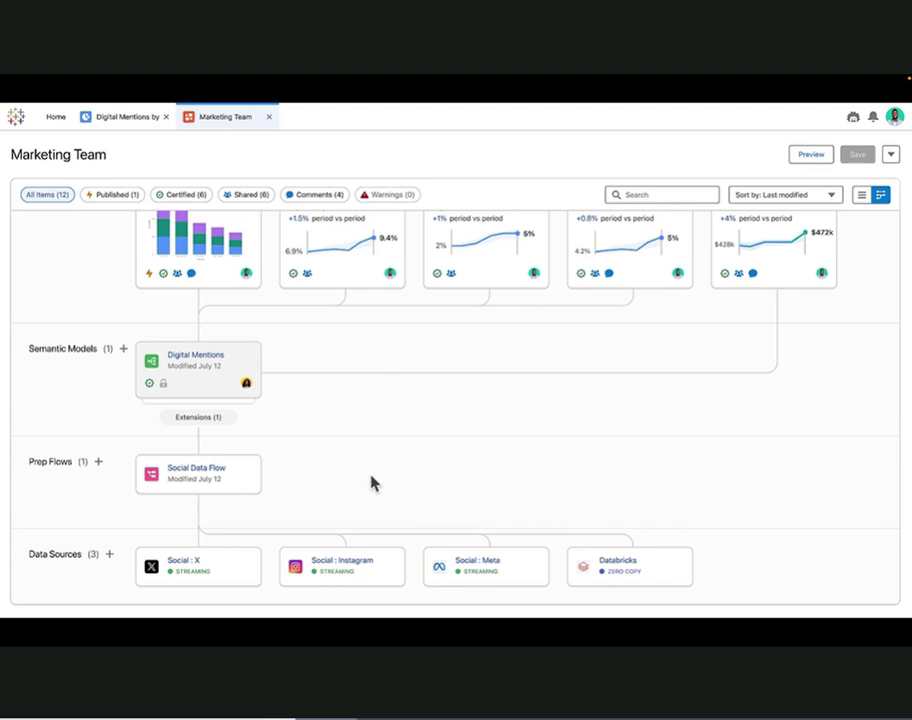
{"action": "scroll", "coordinate": [230, 393], "scroll_direction": "up", "scroll_amount": 5}
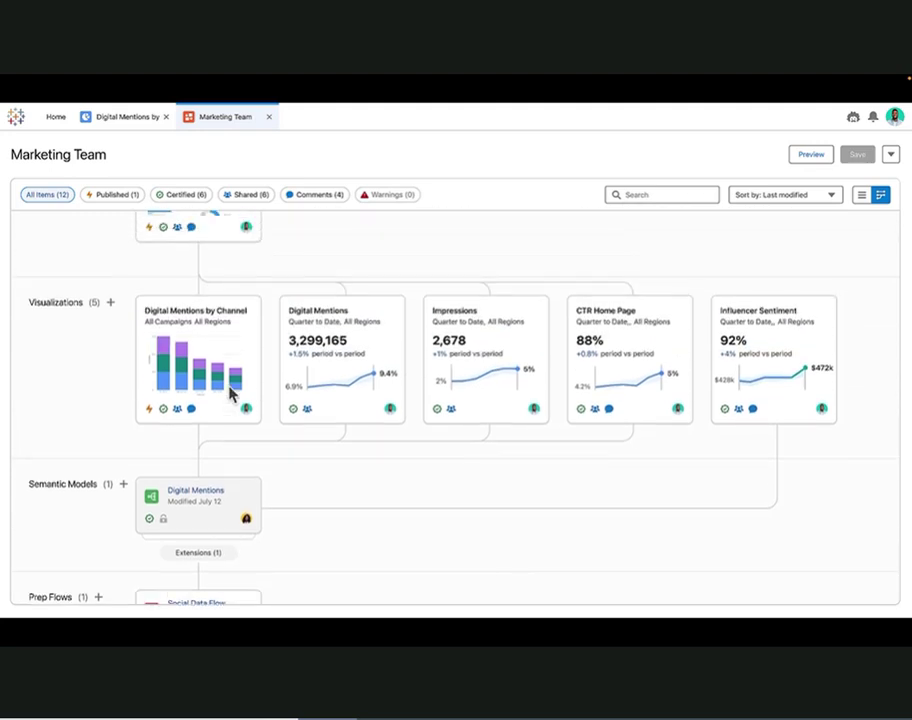
{"action": "scroll", "coordinate": [230, 393], "scroll_direction": "up", "scroll_amount": 1}
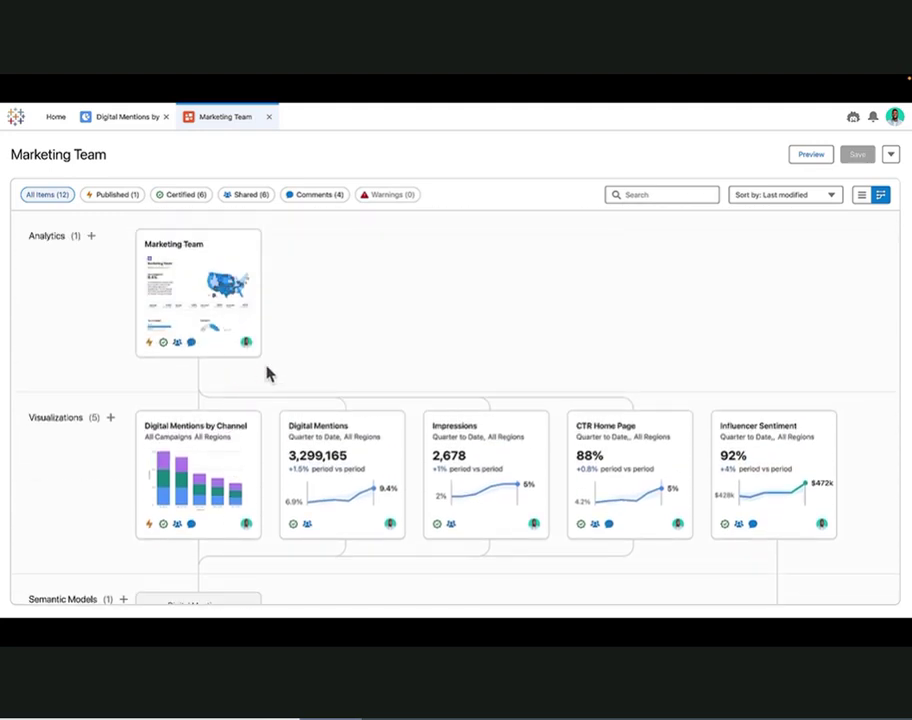
{"action": "scroll", "coordinate": [267, 374], "scroll_direction": "down", "scroll_amount": 5}
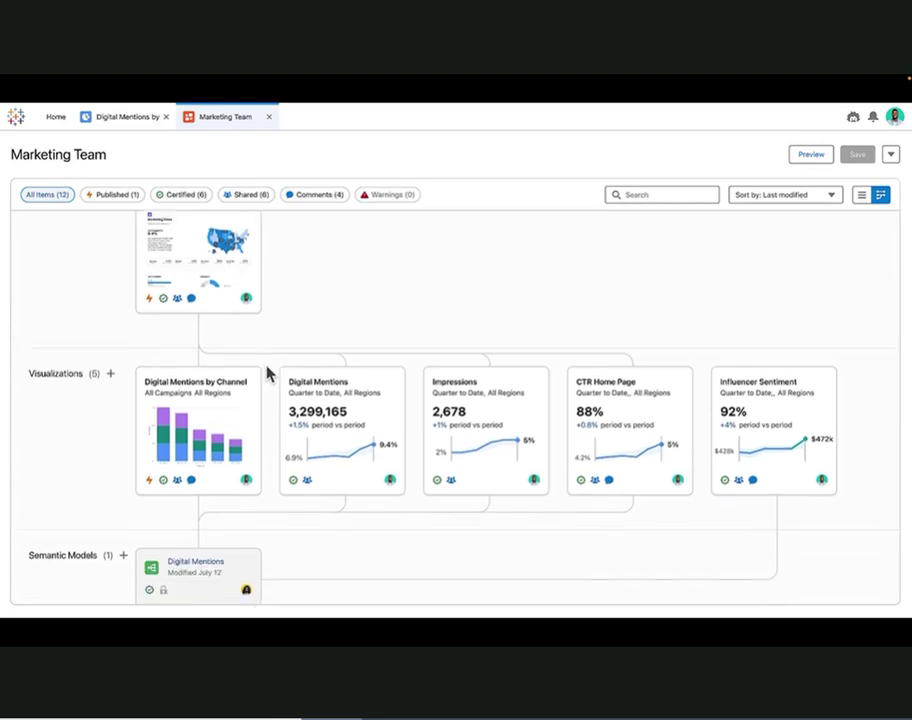
{"action": "scroll", "coordinate": [267, 374], "scroll_direction": "down", "scroll_amount": 1}
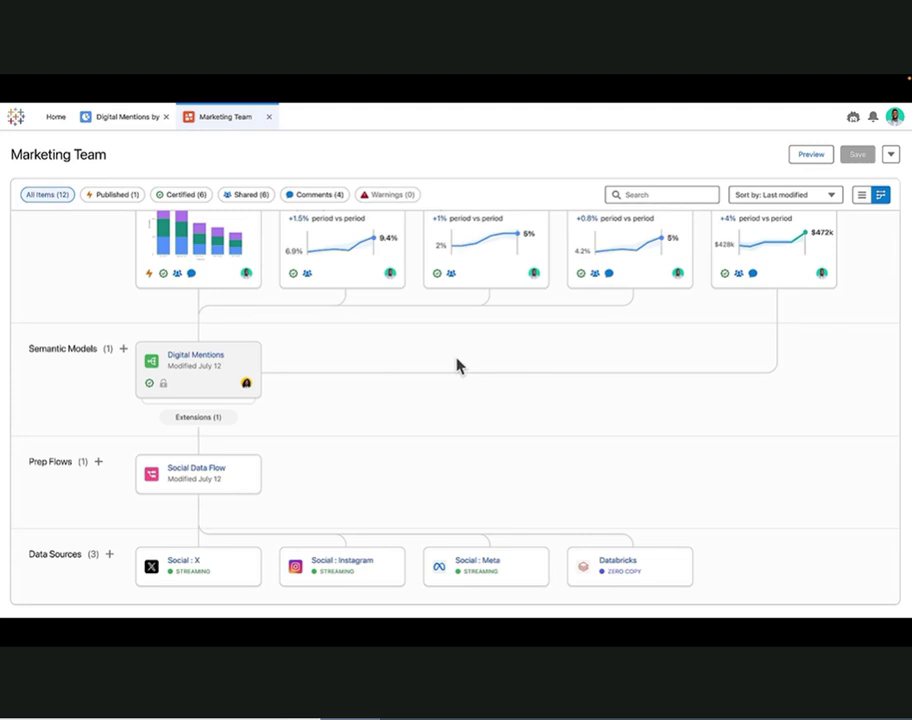
Step: Expand the extensions of the Digital Mentions semantic model and open the extension model
{"action": "left_click", "coordinate": [208, 420]}
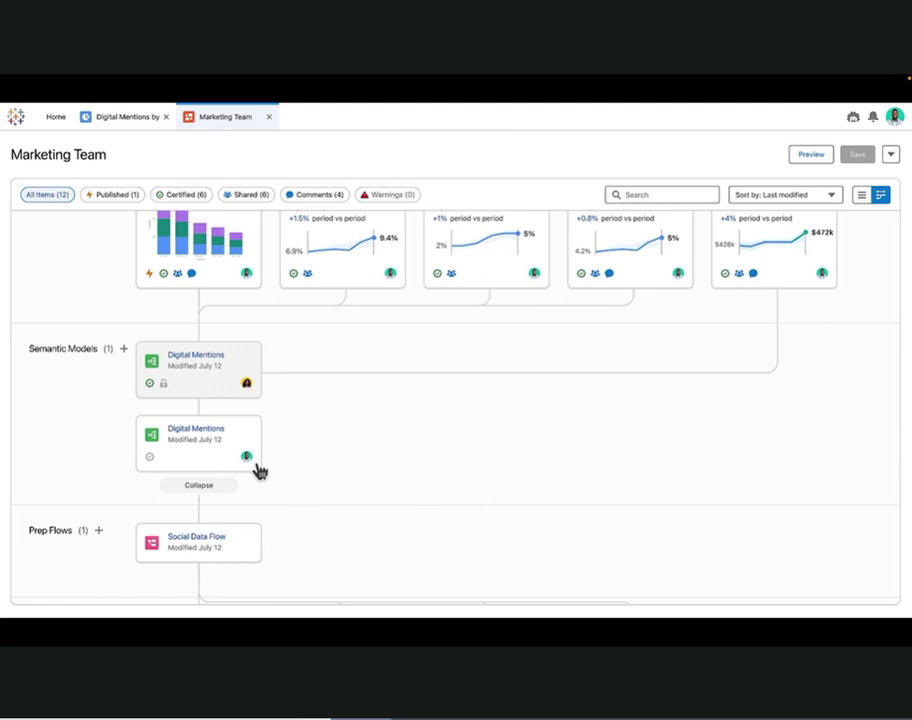
{"action": "mouse_move", "coordinate": [205, 434]}
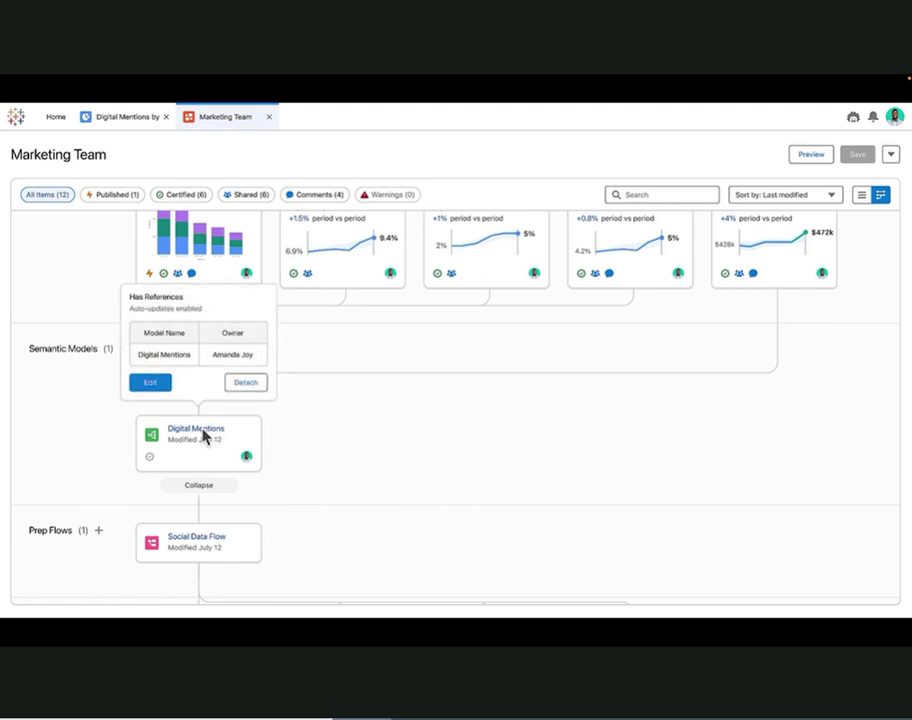
{"action": "left_click", "coordinate": [257, 464]}
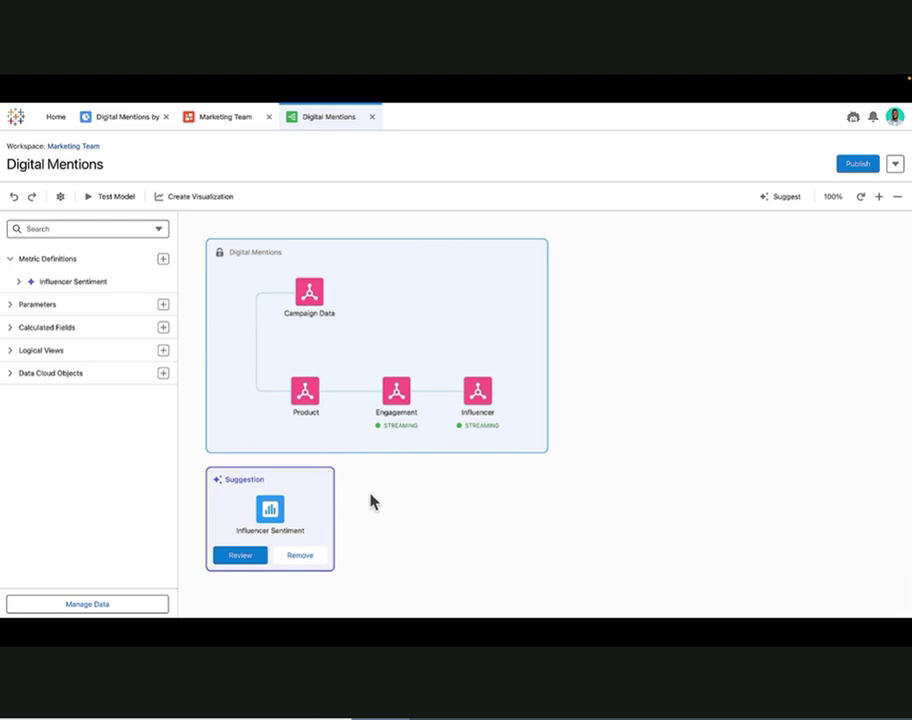
Step: Review and save the suggested Influencer Sentiment metric with its proposed settings, and return to the Digital Mentions by Channel visualization
{"action": "left_click", "coordinate": [246, 557]}
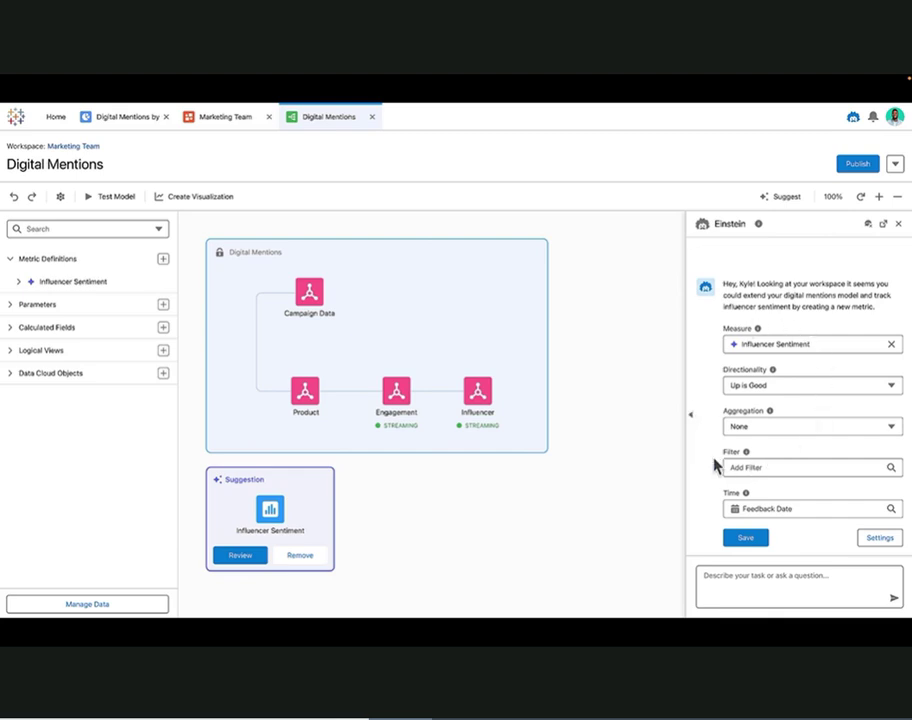
{"action": "left_click", "coordinate": [746, 539]}
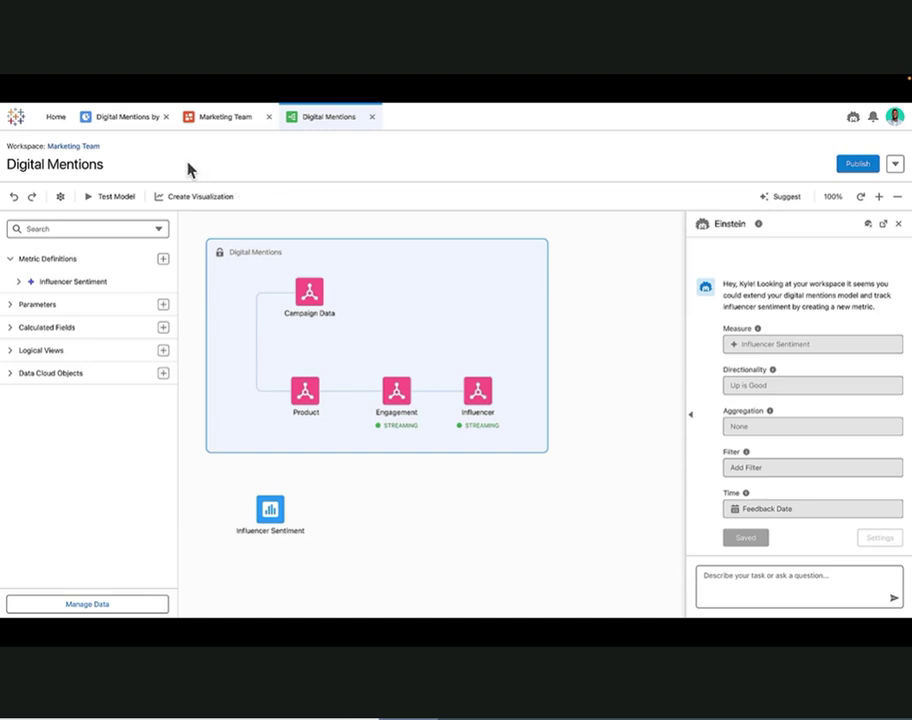
{"action": "left_click", "coordinate": [127, 130]}
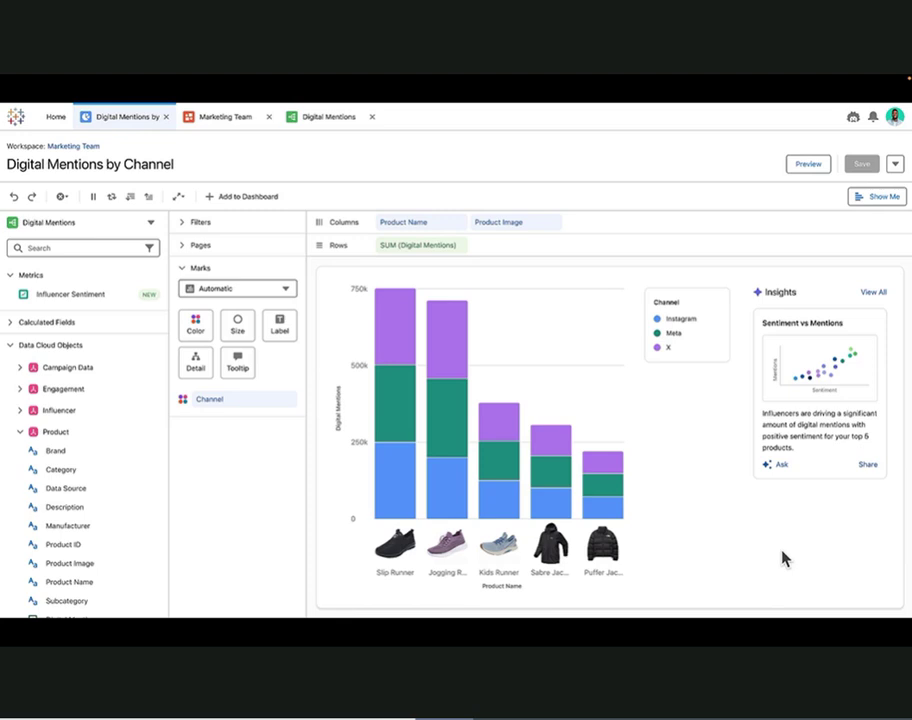
Step: Show the Sentiment vs Mentions insight in the chart and add the Influencer object's Influencer ID as a detail on the marks
{"action": "left_click", "coordinate": [823, 466]}
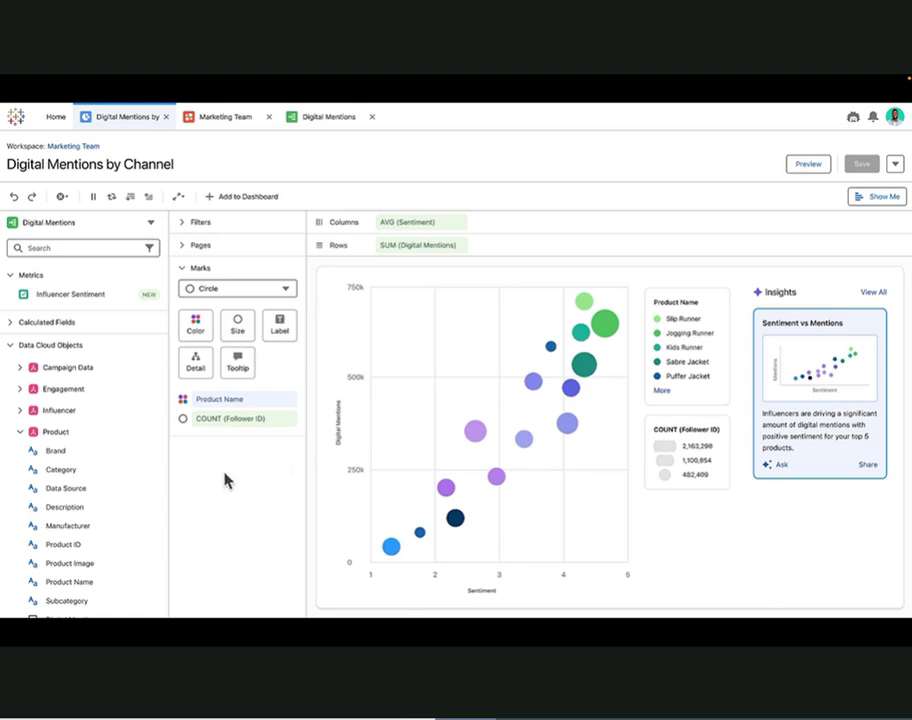
{"action": "left_click", "coordinate": [24, 412]}
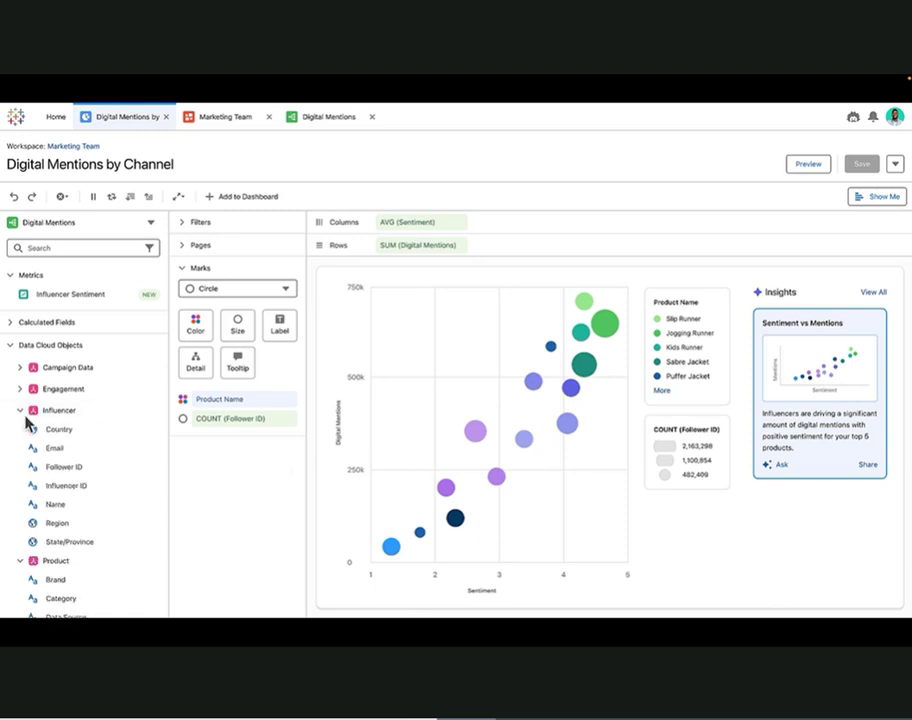
{"action": "left_click_drag", "start_coordinate": [55, 489], "coordinate": [191, 367]}
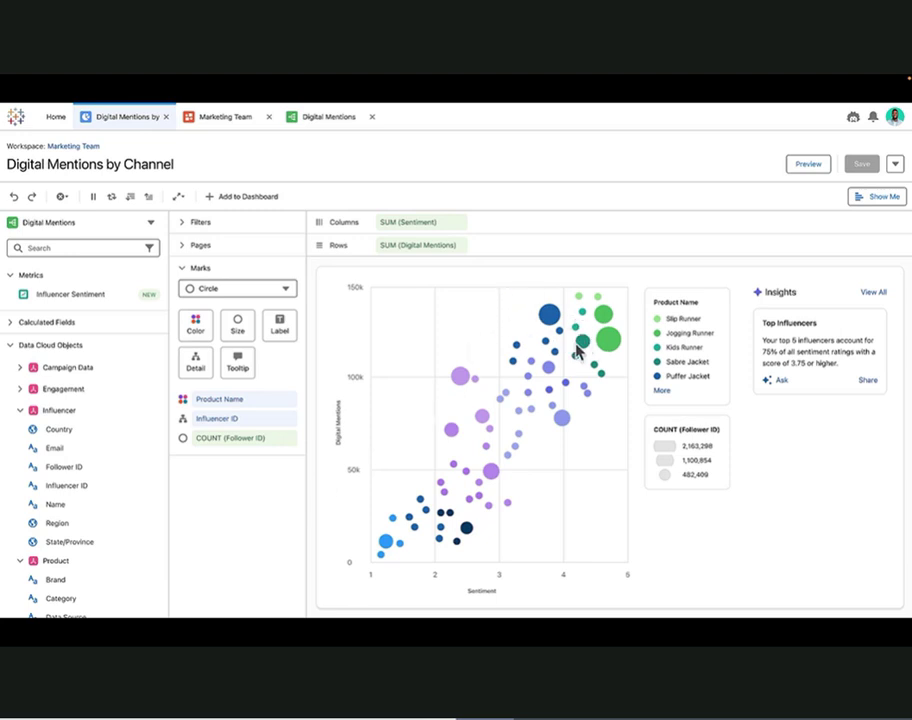
Step: Select the high-sentiment, high-mention marks in the scatter plot and publish them as a segment titled High Sentiment Digital Mentions
{"action": "left_click_drag", "start_coordinate": [500, 289], "coordinate": [611, 377]}
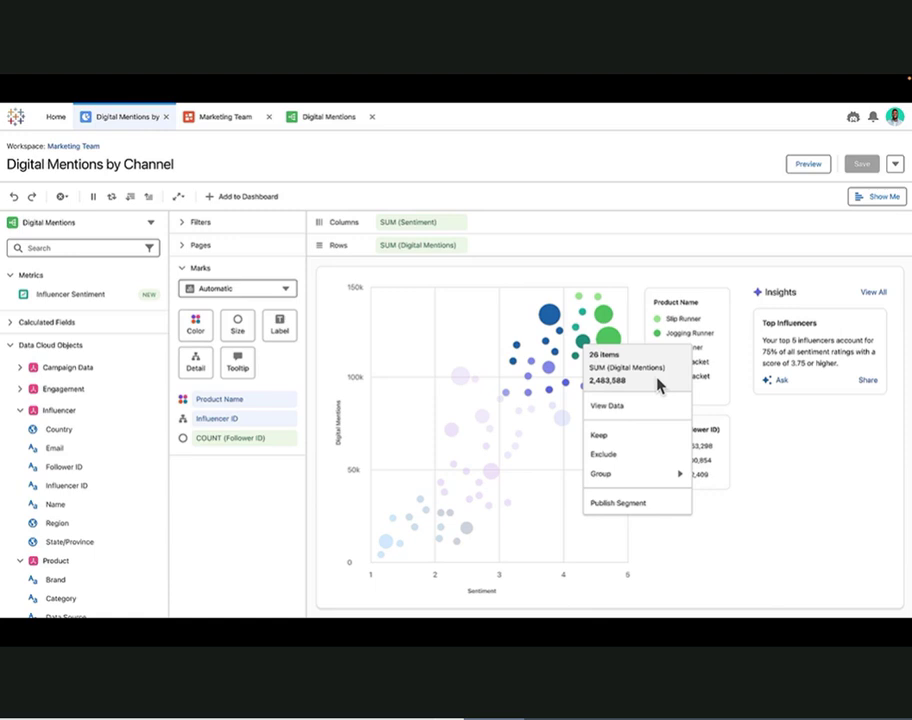
{"action": "left_click", "coordinate": [676, 511]}
{"action": "left_click", "coordinate": [468, 330]}
{"action": "type", "text": "Hi"}
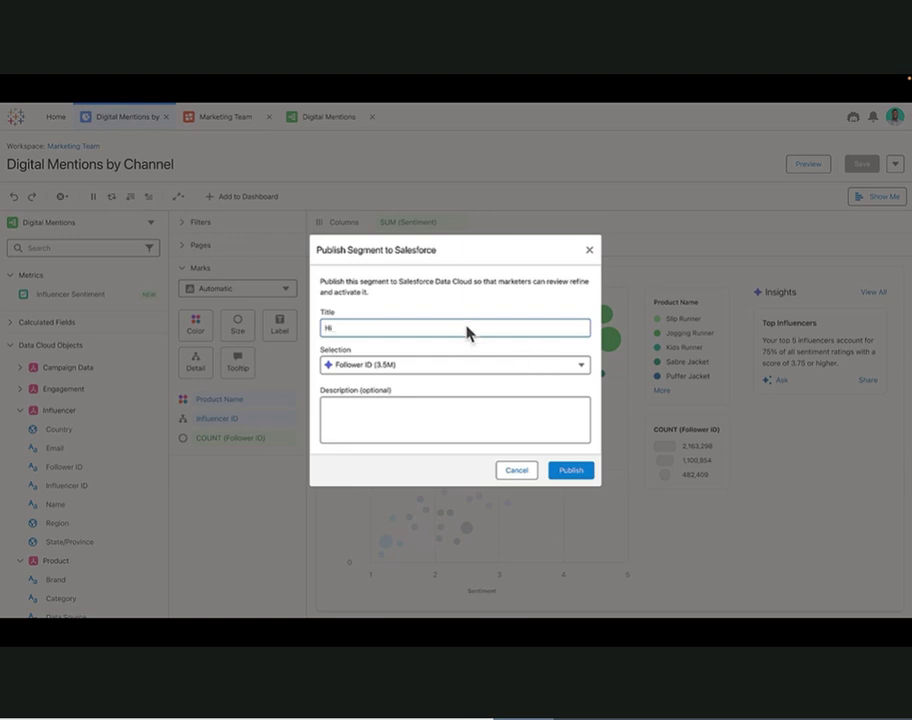
{"action": "type", "text": "gh Sentiment Digital Mentions"}
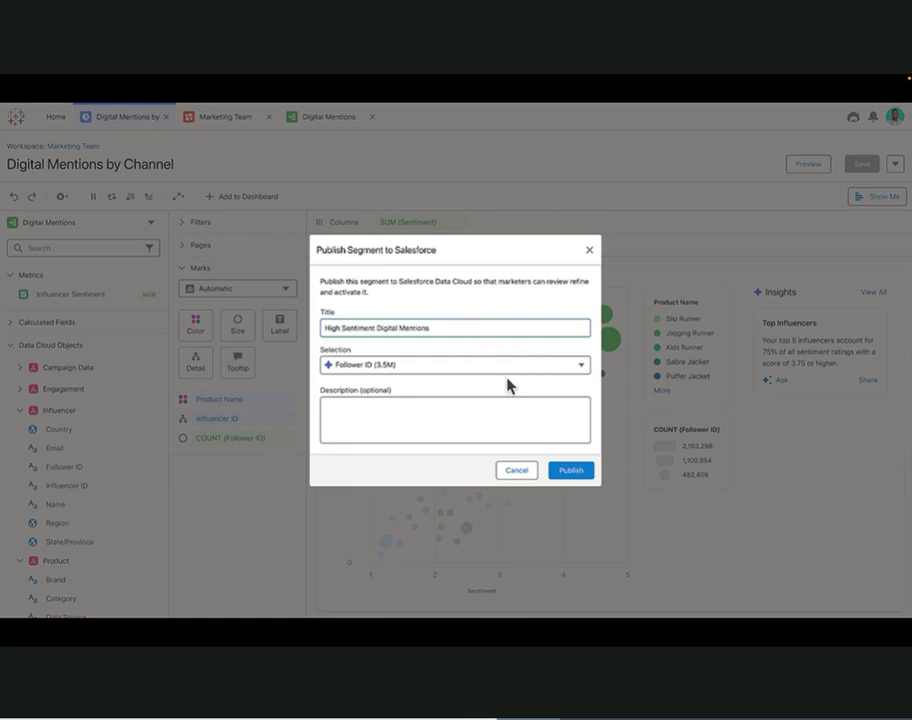
{"action": "left_click", "coordinate": [592, 481]}
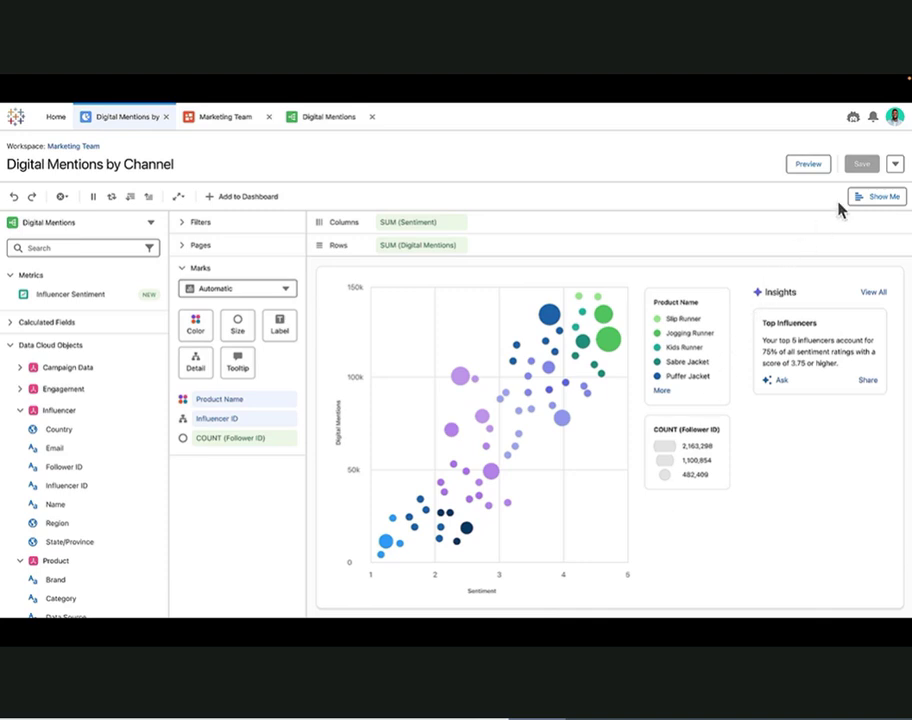
Step: Reply in the Slack thread "It turns out top influencers with the highest sentiment are driving a lot of digital mentions!" with the visualization's link
{"action": "left_click", "coordinate": [895, 164]}
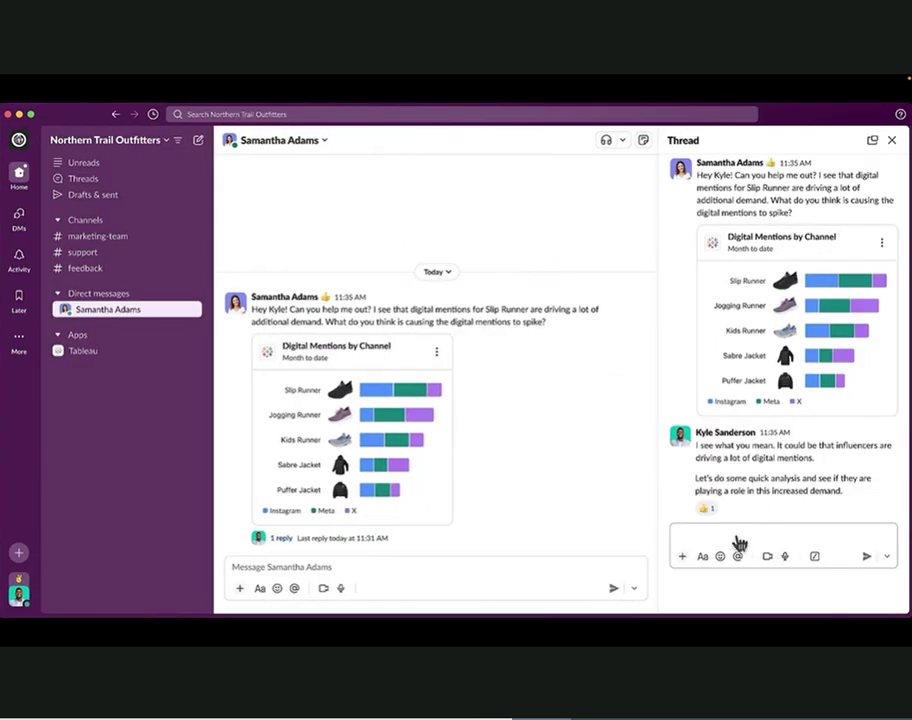
{"action": "left_click", "coordinate": [736, 542]}
{"action": "type", "text": "It turns"}
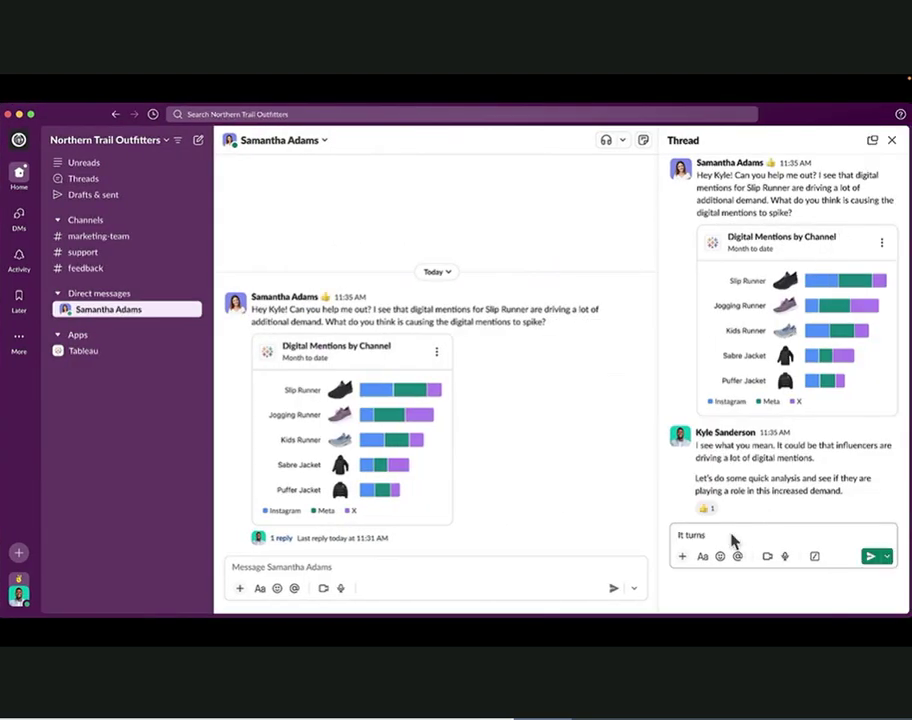
{"action": "type", "text": " out top influencers with the highest sentiment ar"}
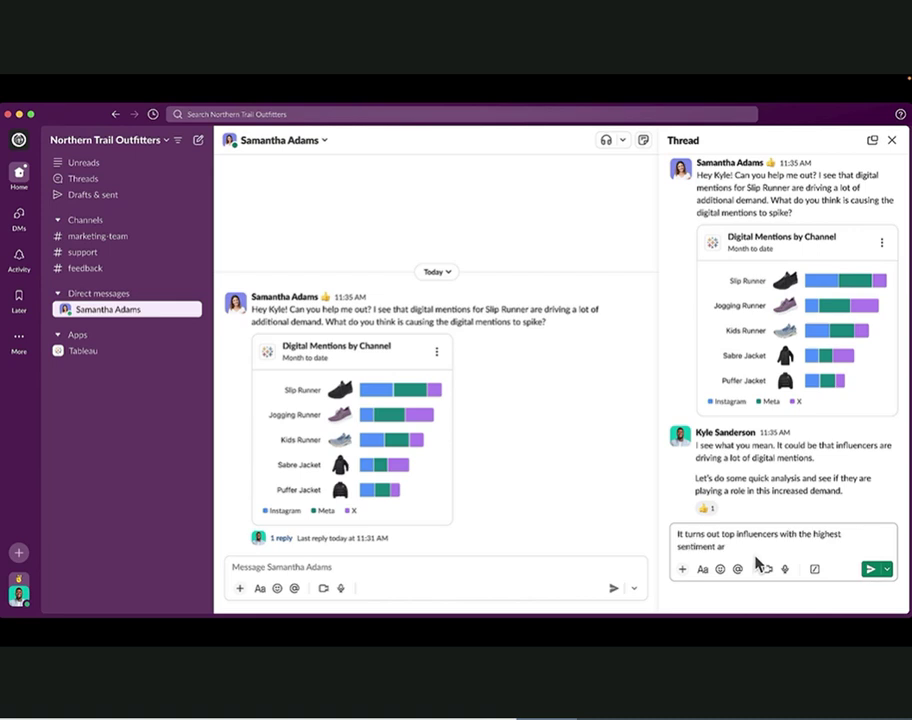
{"action": "type", "text": "e driving a lot of digital mentions!"}
{"action": "key", "text": "shift+Return"}
{"action": "type", "text": "https://www."}
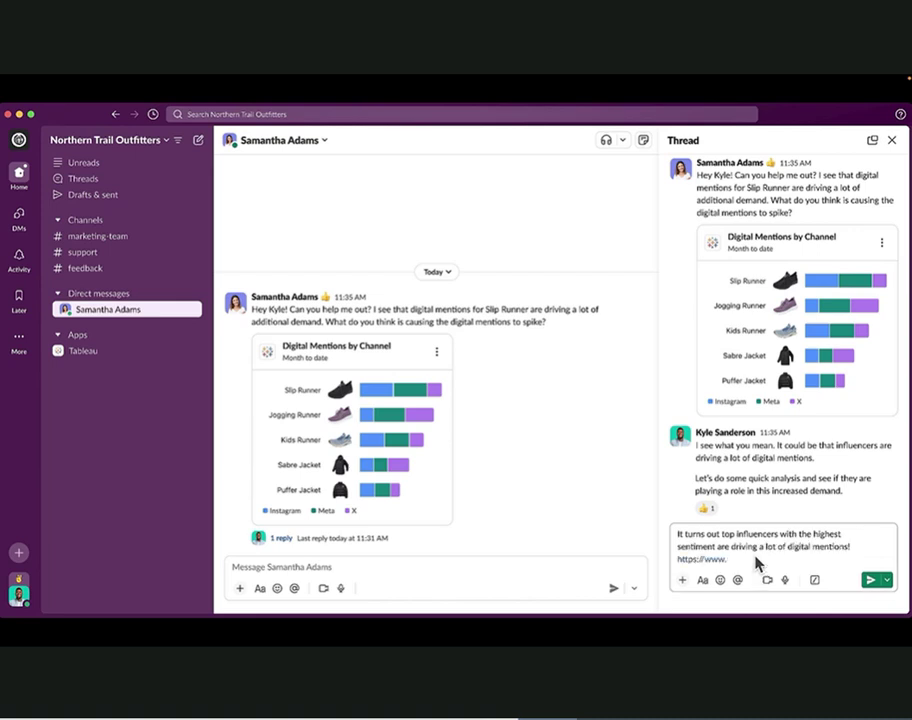
{"action": "type", "text": "tableau.com/h237f219fh38"}
{"action": "key", "text": "Return"}
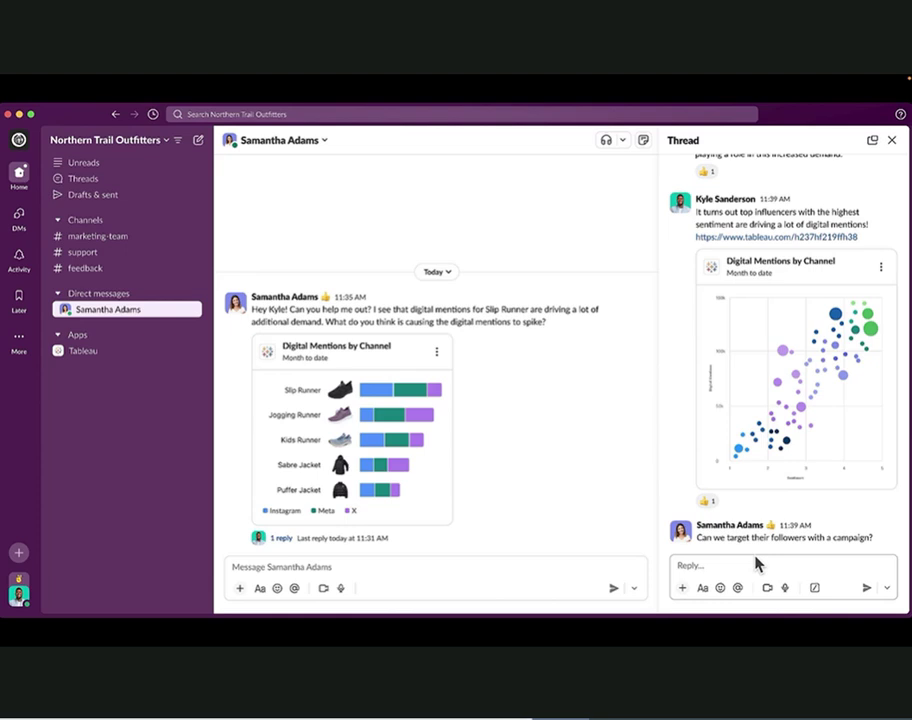
Step: Answer the thread's question about targeting the followers with a campaign by sending "I'm on it!"
{"action": "left_click", "coordinate": [765, 574]}
{"action": "type", "text": "I'm on it!"}
{"action": "key", "text": "Return"}
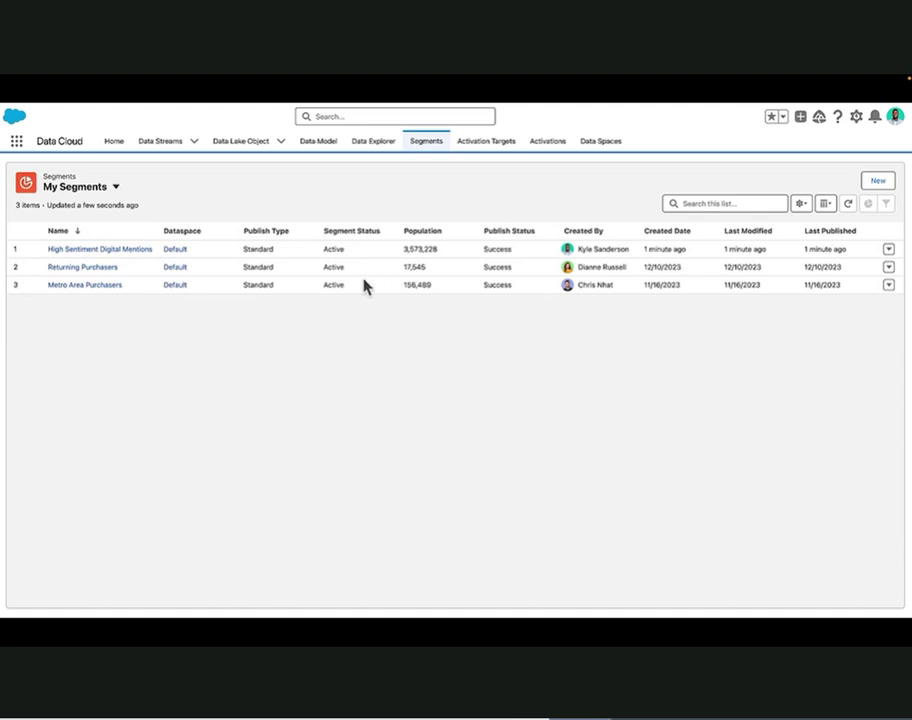
Step: In Data Cloud, open the High Sentiment Digital Mentions segment and create an activation of the same name with incremental refresh
{"action": "left_click", "coordinate": [87, 259]}
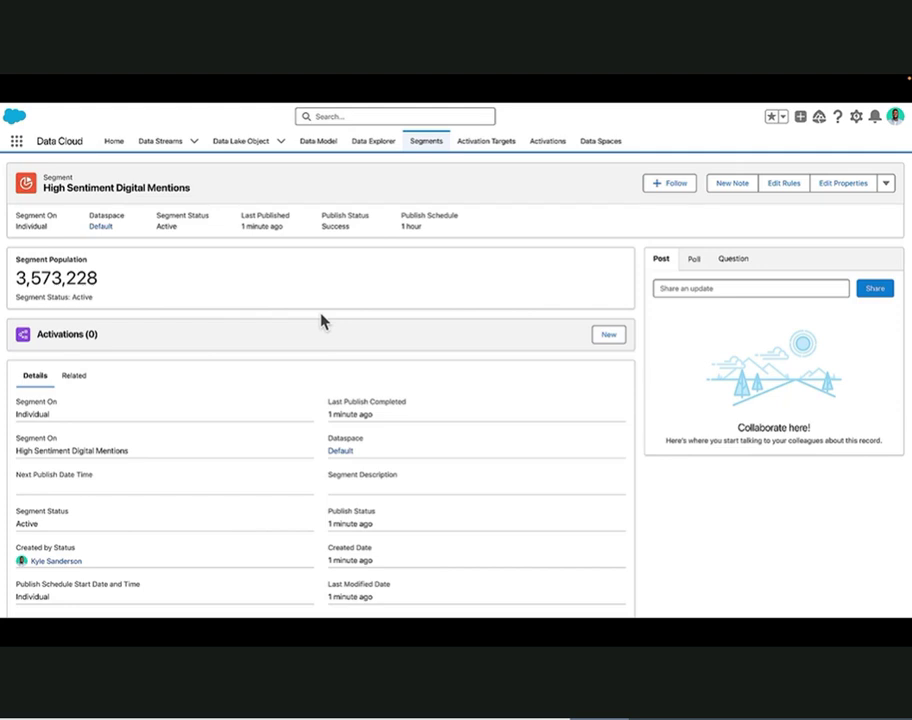
{"action": "left_click", "coordinate": [620, 338]}
{"action": "left_click", "coordinate": [652, 546]}
{"action": "scroll", "coordinate": [415, 455], "scroll_direction": "down", "scroll_amount": 2}
{"action": "scroll", "coordinate": [415, 455], "scroll_direction": "up", "scroll_amount": 2}
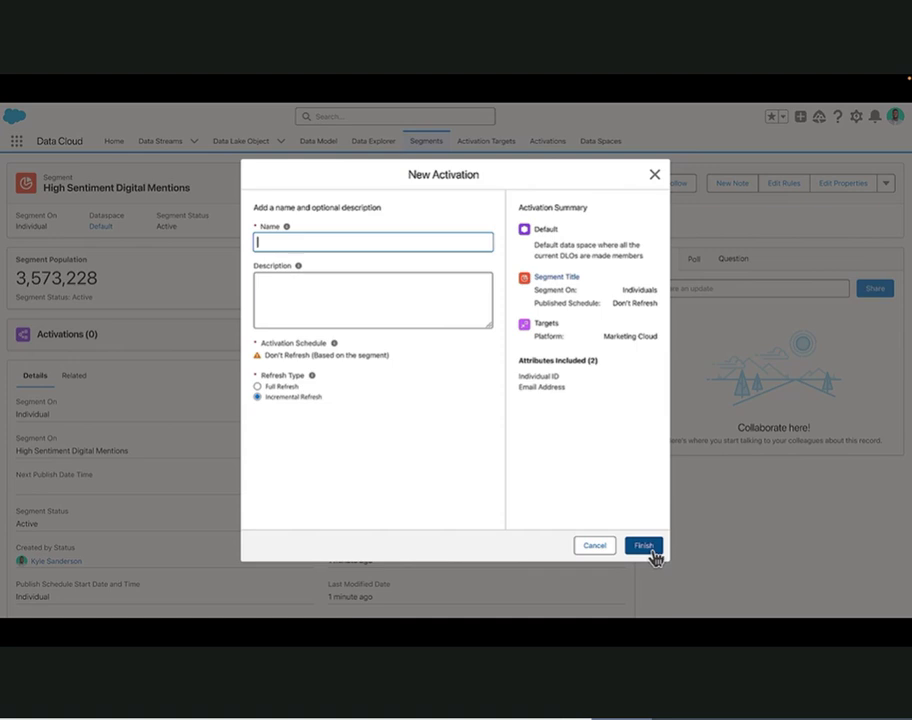
{"action": "type", "text": "High Sentiment Digital Mentions"}
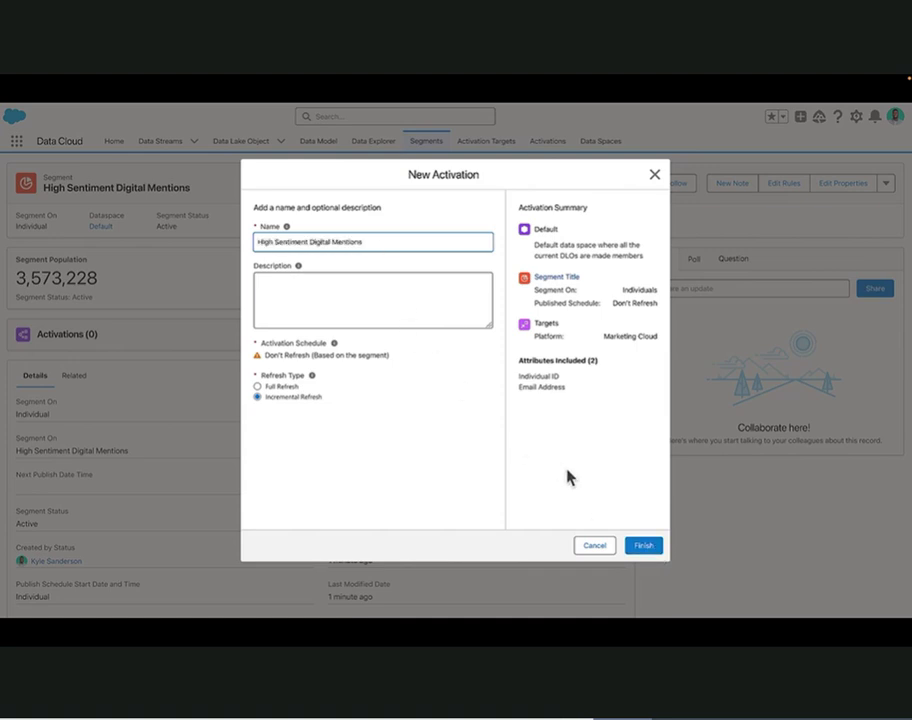
{"action": "left_click", "coordinate": [650, 547]}
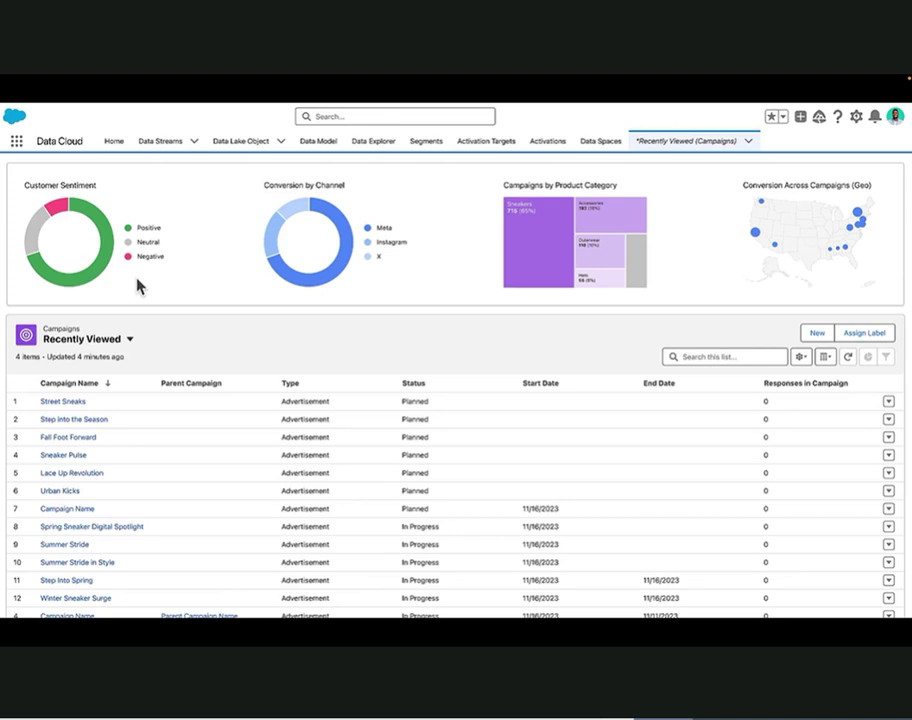
Step: Filter the campaigns to positive customer sentiment and open the Spring Sneaker Digital Spotlight campaign
{"action": "left_click", "coordinate": [103, 281]}
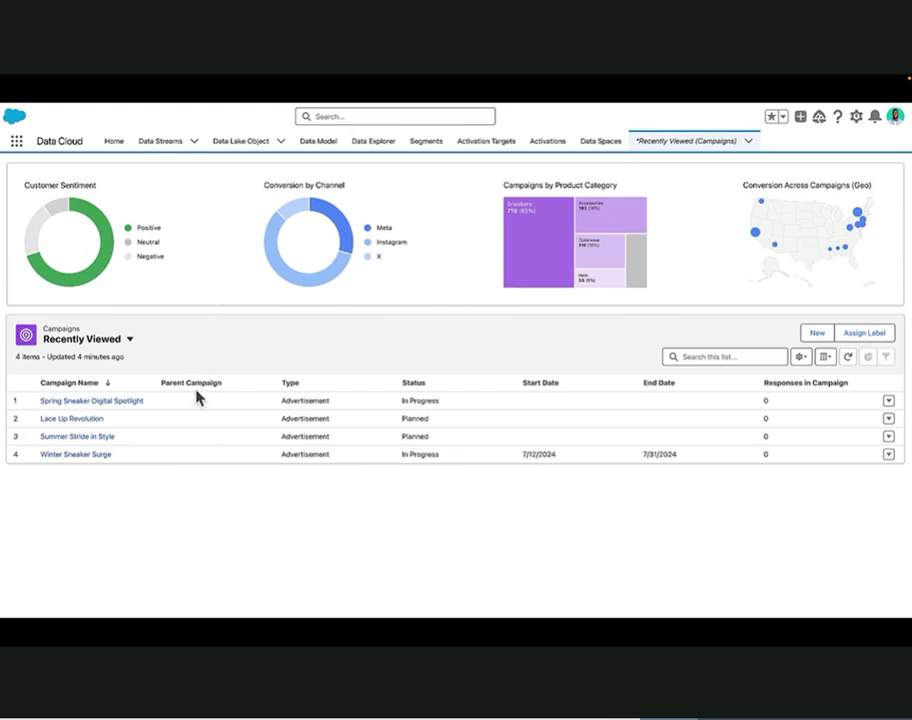
{"action": "left_click", "coordinate": [127, 410]}
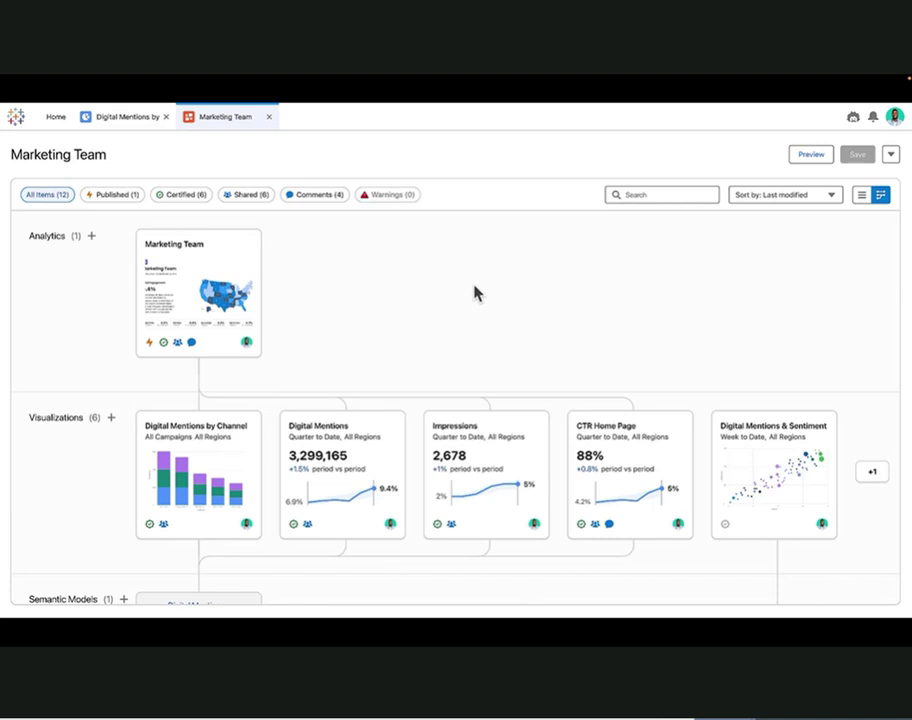
Step: Start publishing the Marketing Team workspace in Tableau to Marketplace, selecting the Digital Mentions & Sentiment visualization and the Digital Mentions semantic model
{"action": "scroll", "coordinate": [475, 292], "scroll_direction": "down", "scroll_amount": 2}
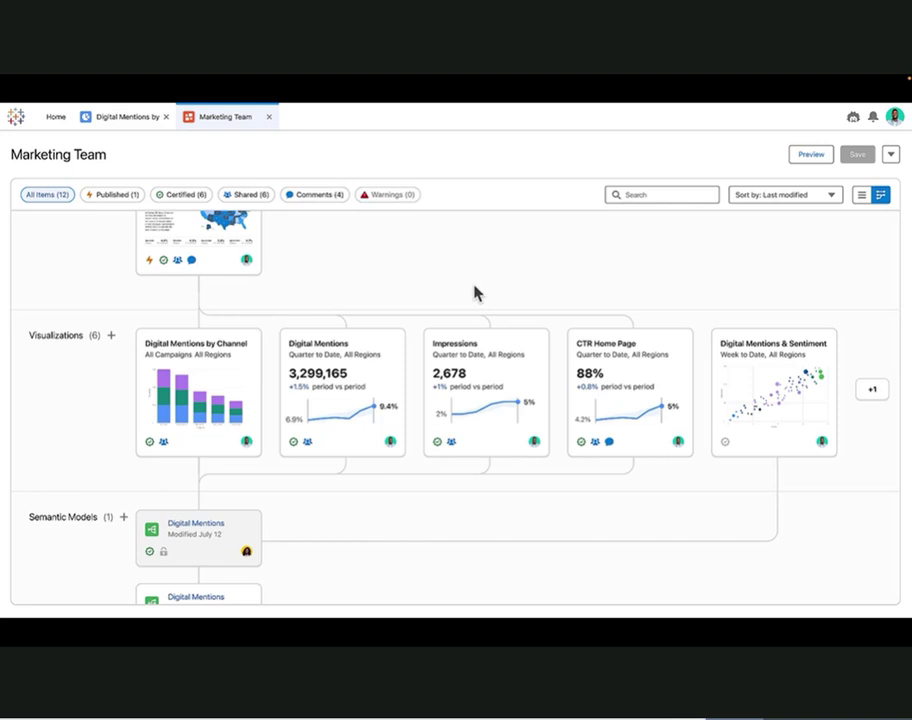
{"action": "scroll", "coordinate": [475, 292], "scroll_direction": "down", "scroll_amount": 1}
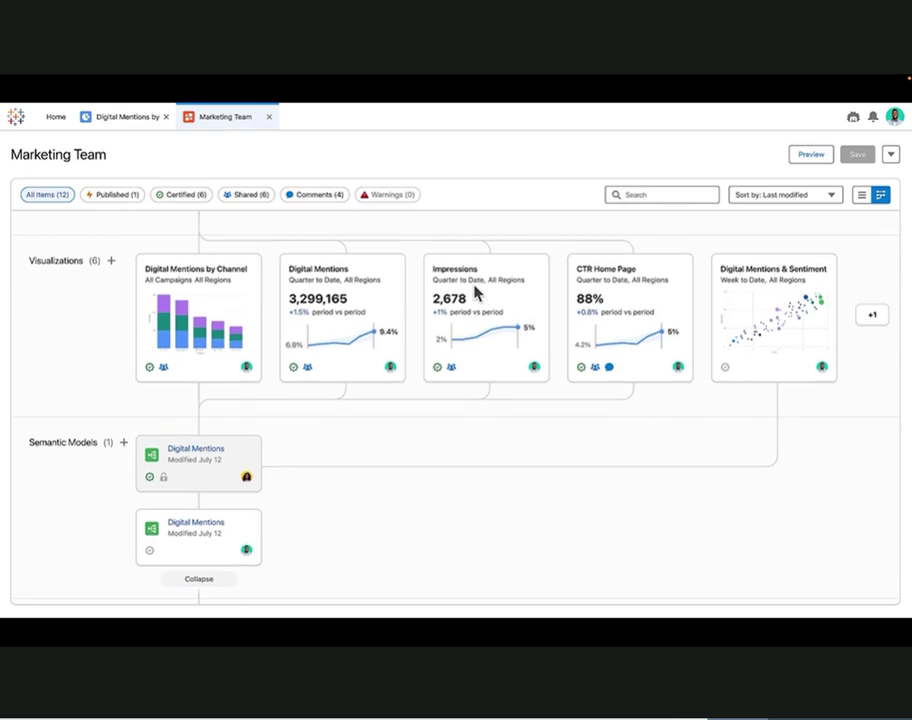
{"action": "scroll", "coordinate": [481, 414], "scroll_direction": "down", "scroll_amount": 1}
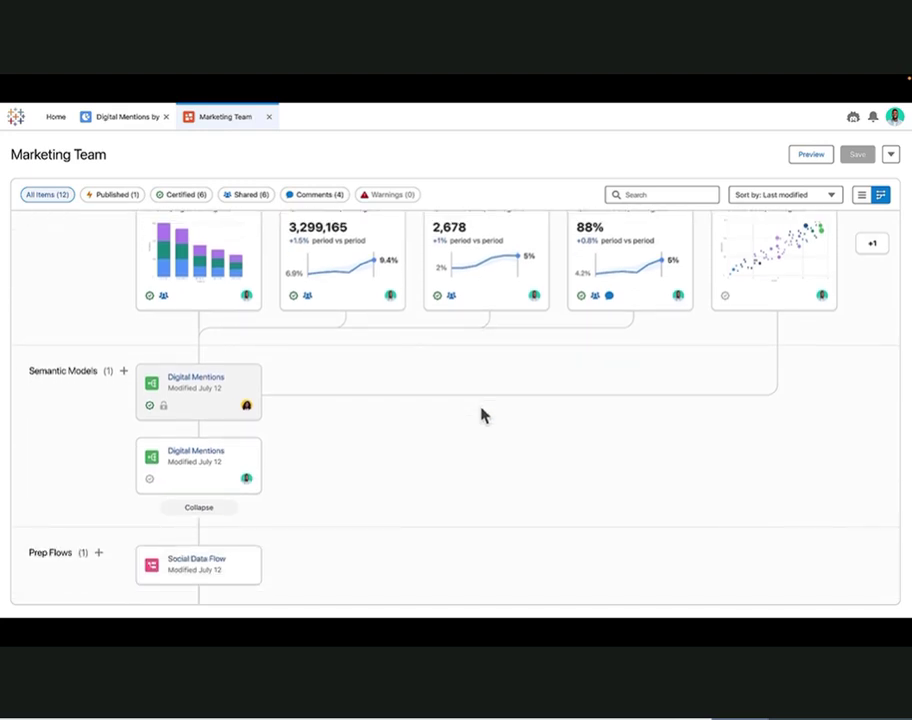
{"action": "scroll", "coordinate": [481, 414], "scroll_direction": "up", "scroll_amount": 1}
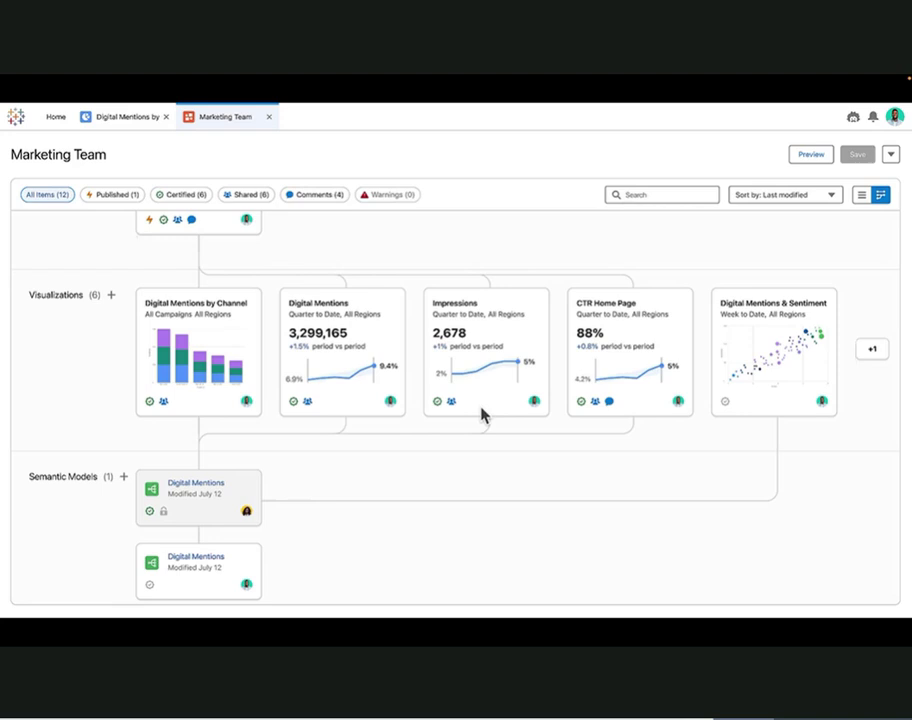
{"action": "scroll", "coordinate": [481, 414], "scroll_direction": "up", "scroll_amount": 2}
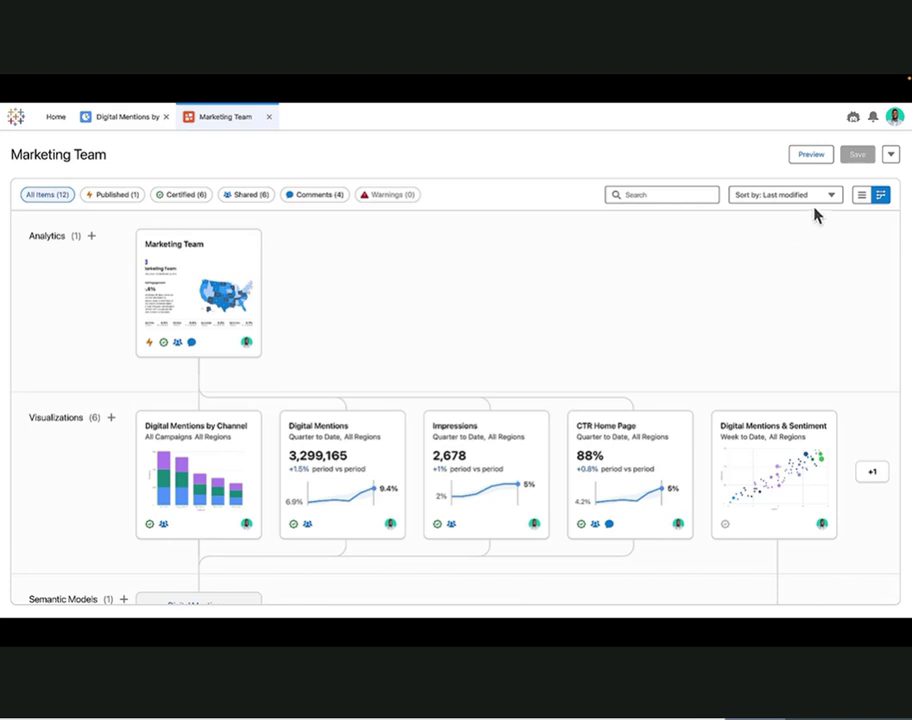
{"action": "left_click", "coordinate": [890, 155]}
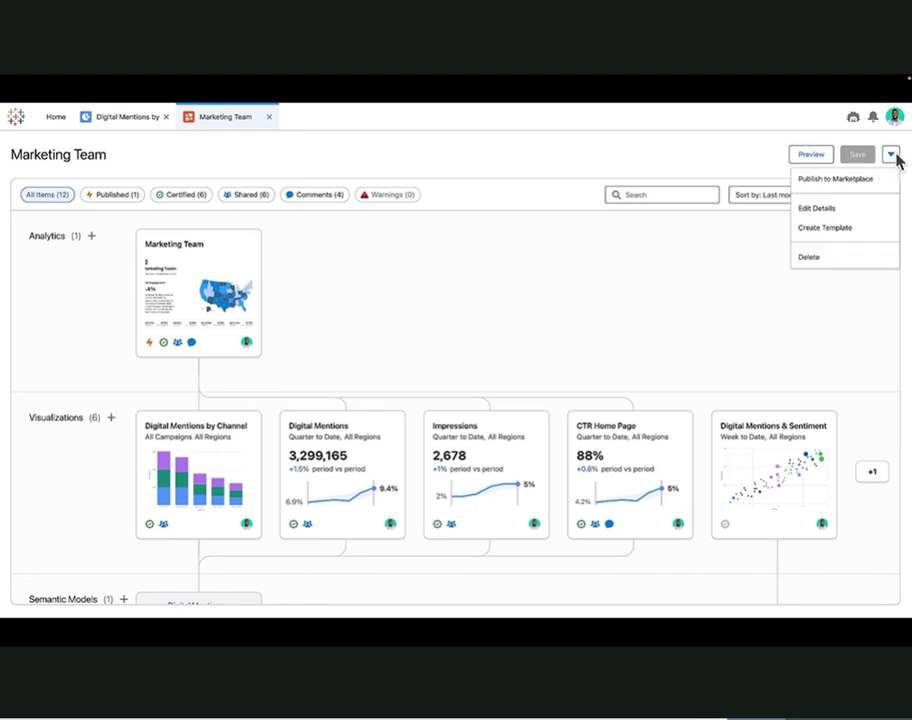
{"action": "left_click", "coordinate": [858, 190]}
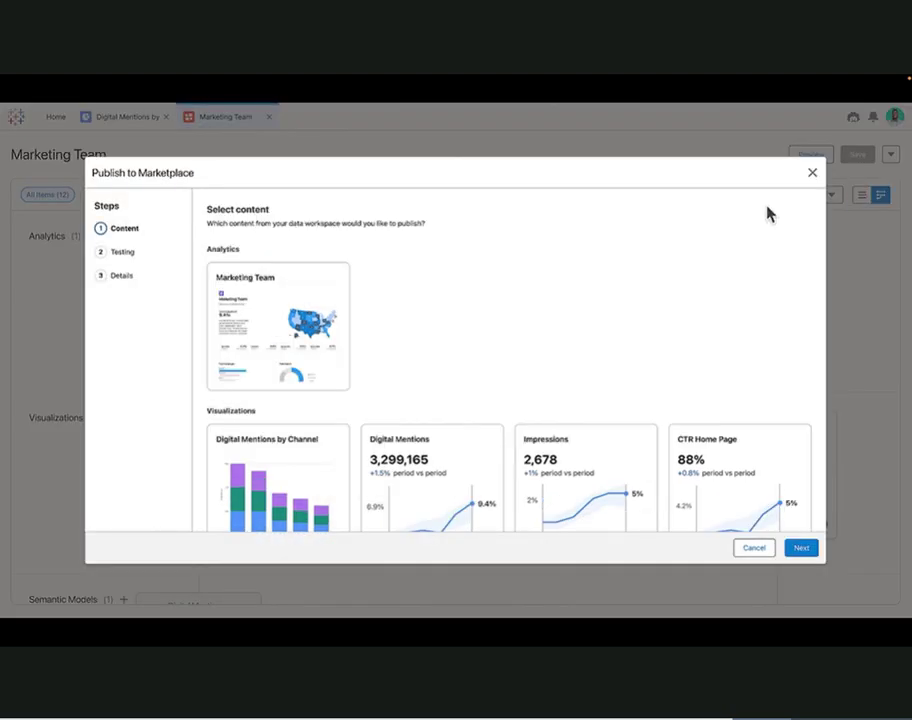
{"action": "scroll", "coordinate": [457, 315], "scroll_direction": "down", "scroll_amount": 3}
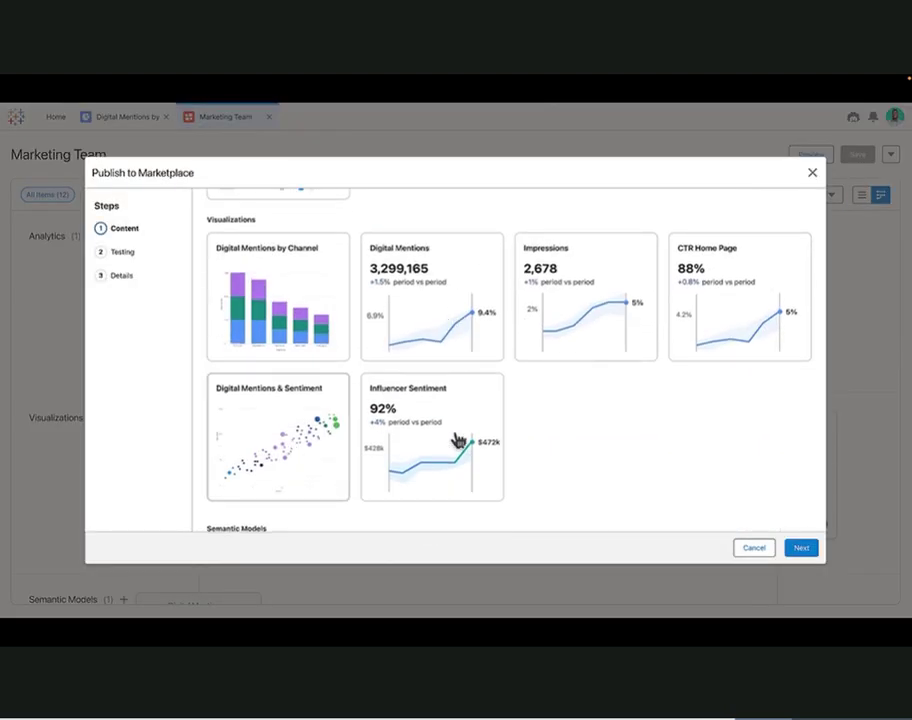
{"action": "left_click", "coordinate": [347, 430]}
{"action": "scroll", "coordinate": [617, 431], "scroll_direction": "down", "scroll_amount": 3}
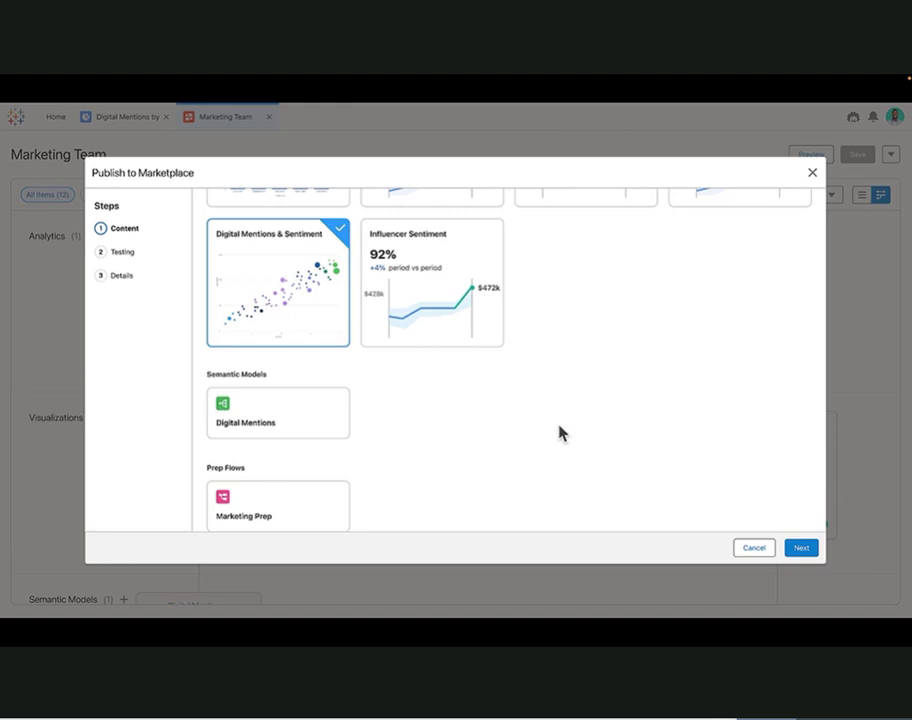
{"action": "left_click", "coordinate": [297, 422]}
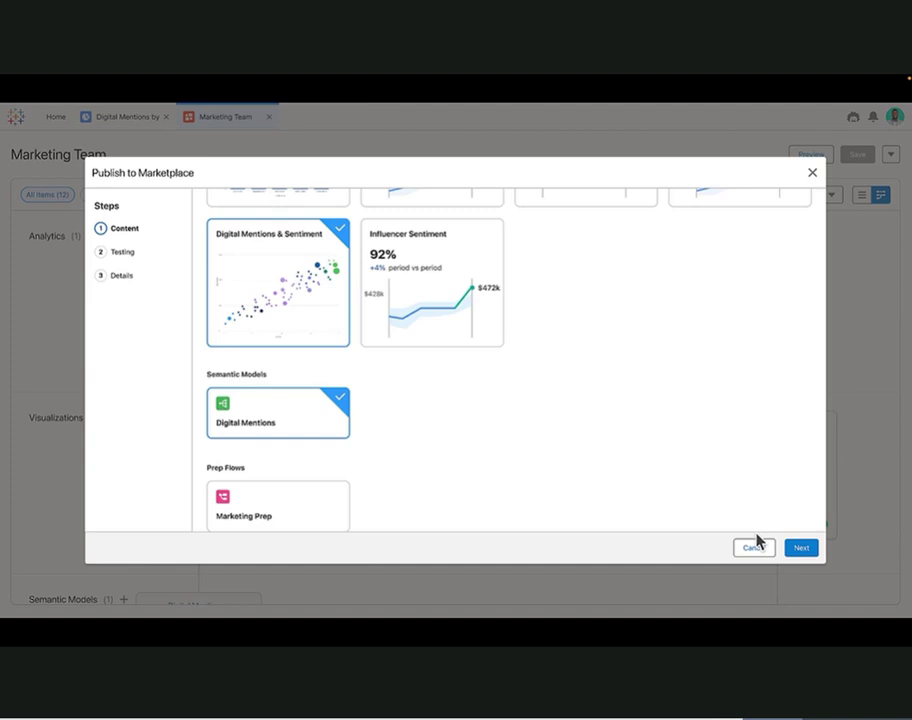
Step: Run the performance, data security and accessibility tests on the selected content and continue to the listing details
{"action": "left_click", "coordinate": [806, 549]}
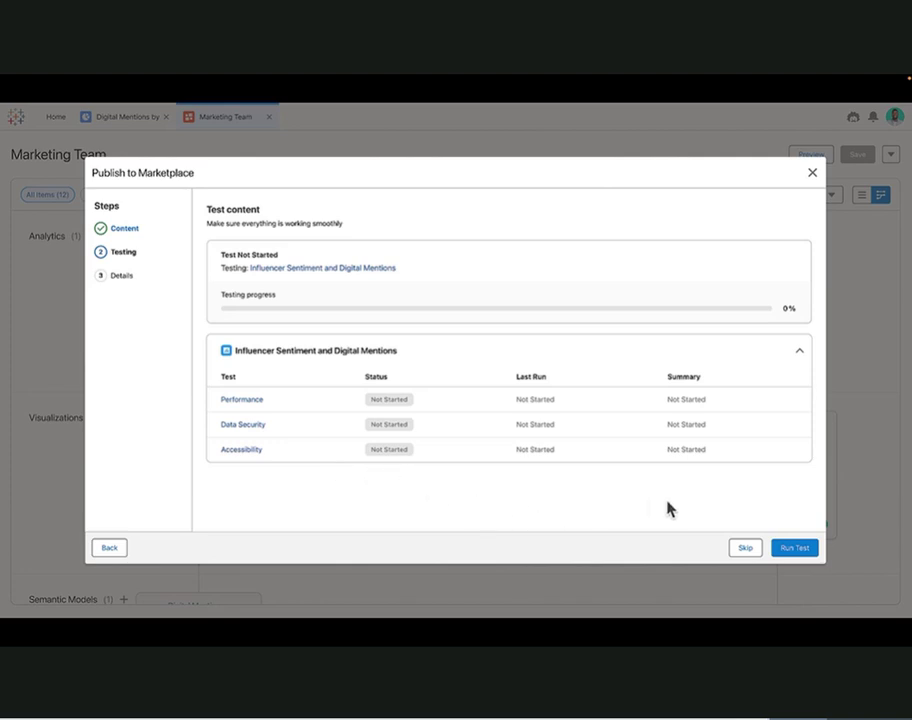
{"action": "left_click", "coordinate": [798, 550]}
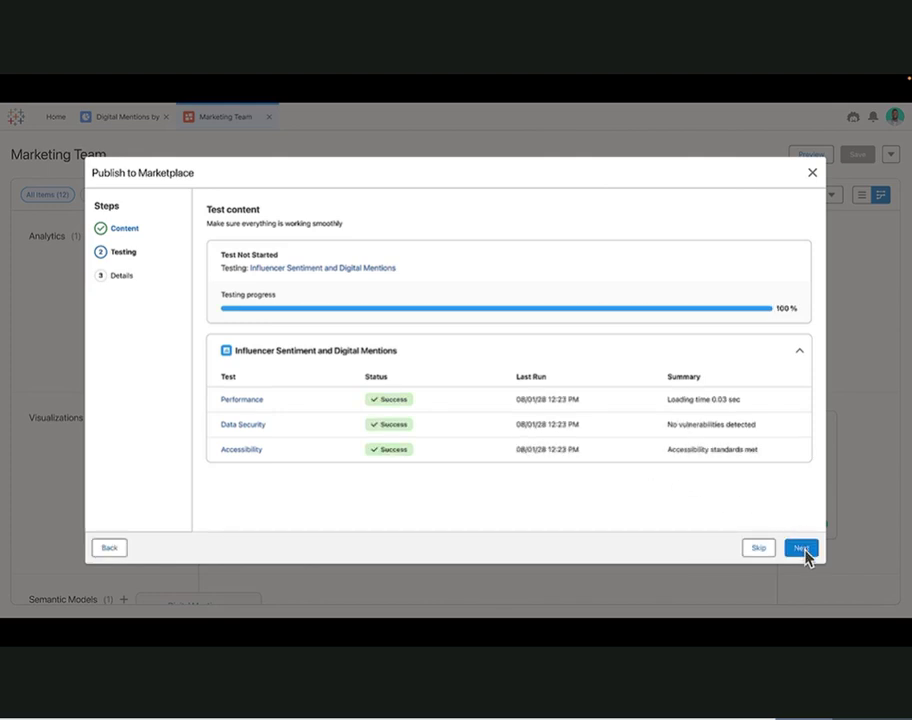
{"action": "left_click", "coordinate": [801, 548]}
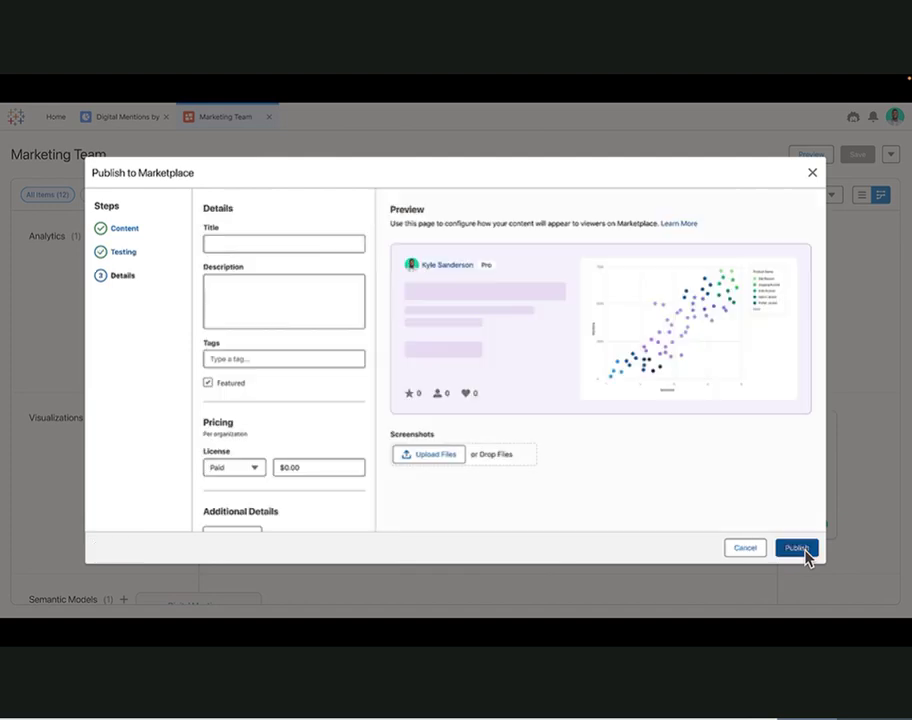
Step: Title the listing "Influencer Sentiment and Digital Mentions" and enter the description "Create adhoc segments to drive activations and execute campaigns."
{"action": "left_click", "coordinate": [303, 247]}
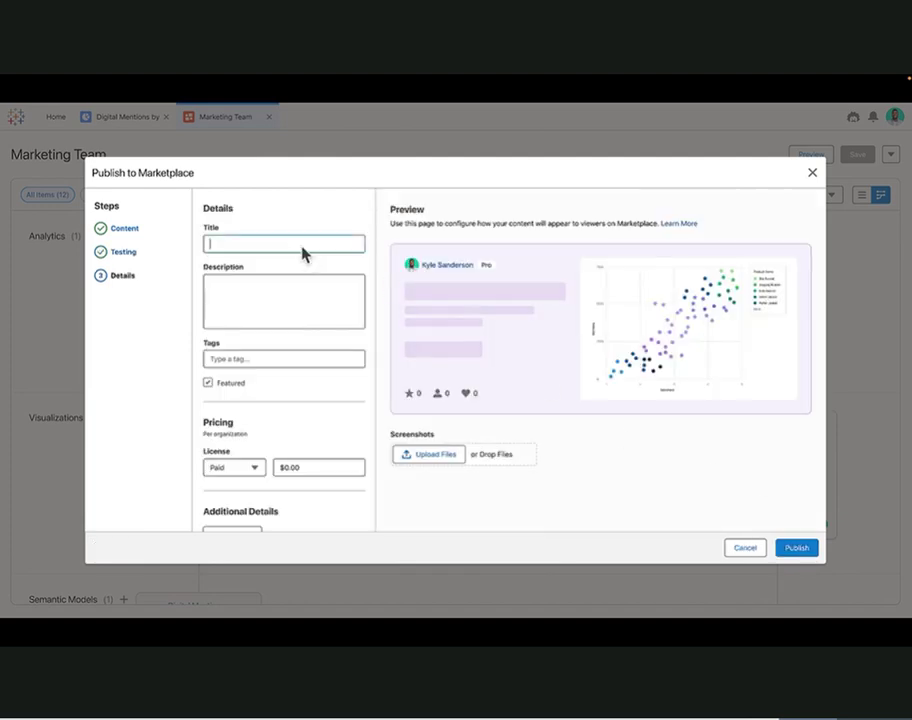
{"action": "type", "text": "Influencer Sentiment and Digital Mentions"}
{"action": "left_click", "coordinate": [258, 303]}
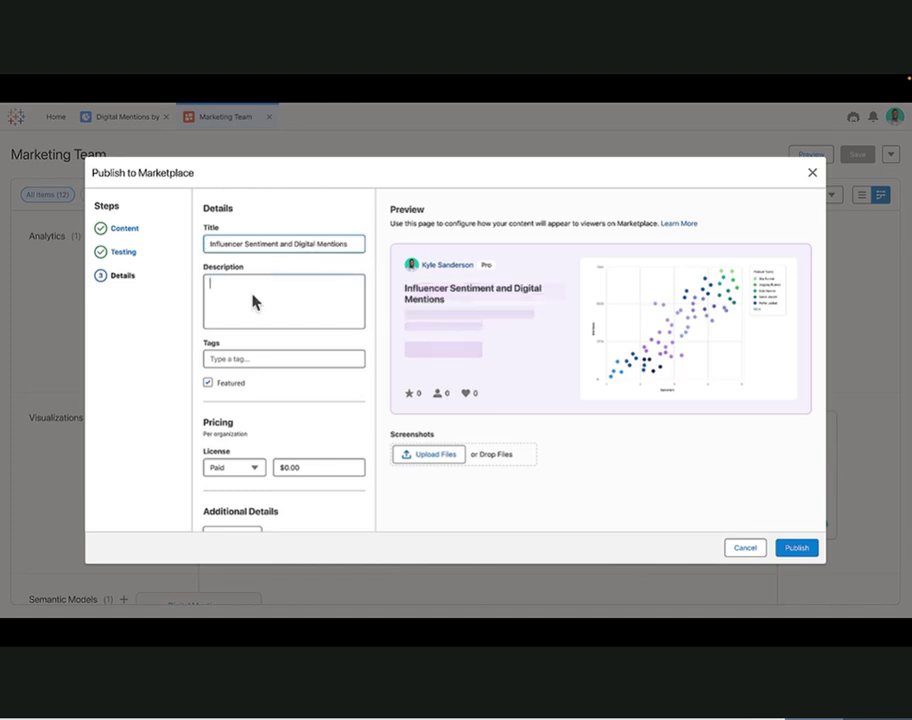
{"action": "type", "text": "Create adhoc segments"}
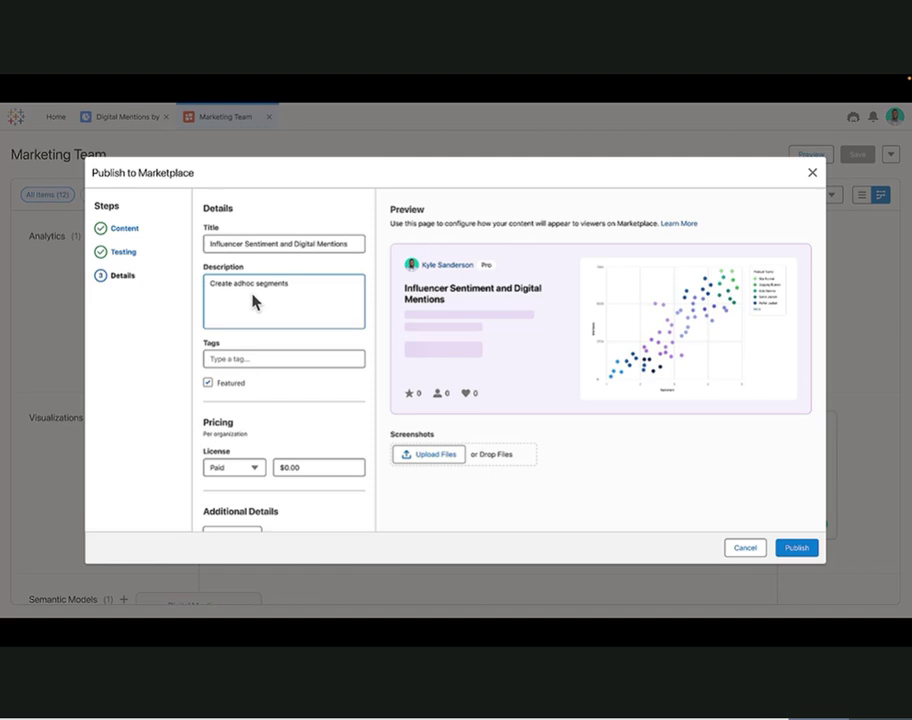
{"action": "type", "text": " to drive activations and execute campaigns."}
Step: Add the tags AI, Social Media and Retail to the Marketplace listing
{"action": "left_click", "coordinate": [264, 360]}
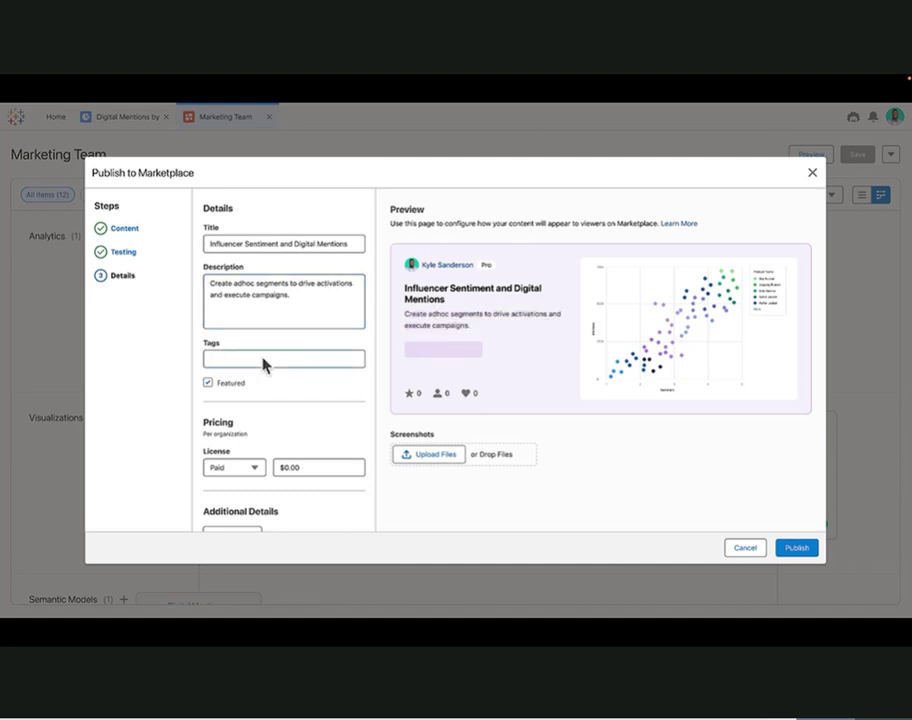
{"action": "type", "text": "AI"}
{"action": "key", "text": "Return"}
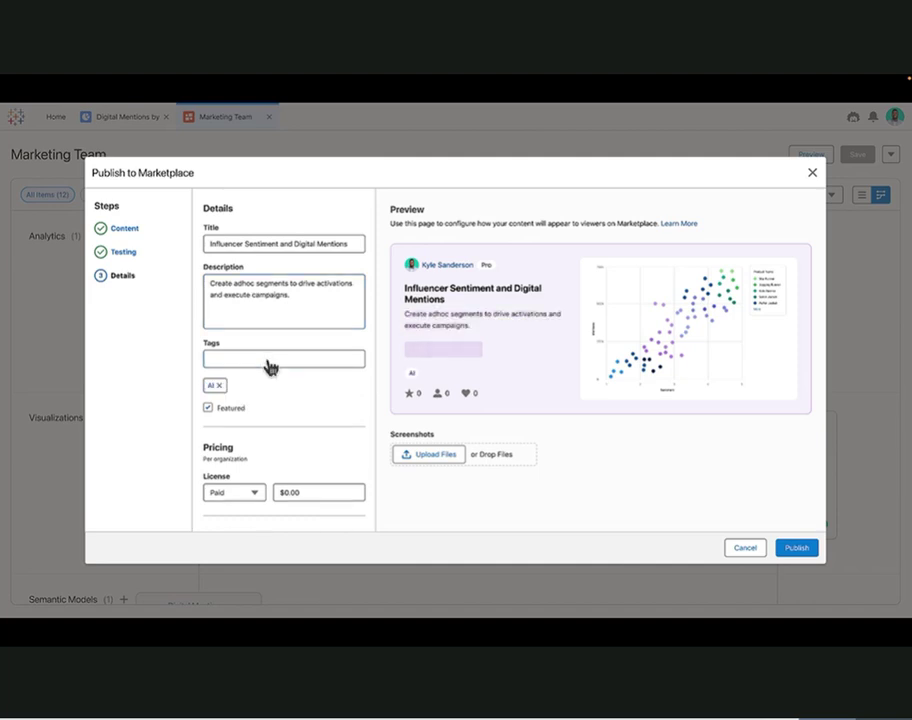
{"action": "type", "text": "Social Media"}
{"action": "key", "text": "Return"}
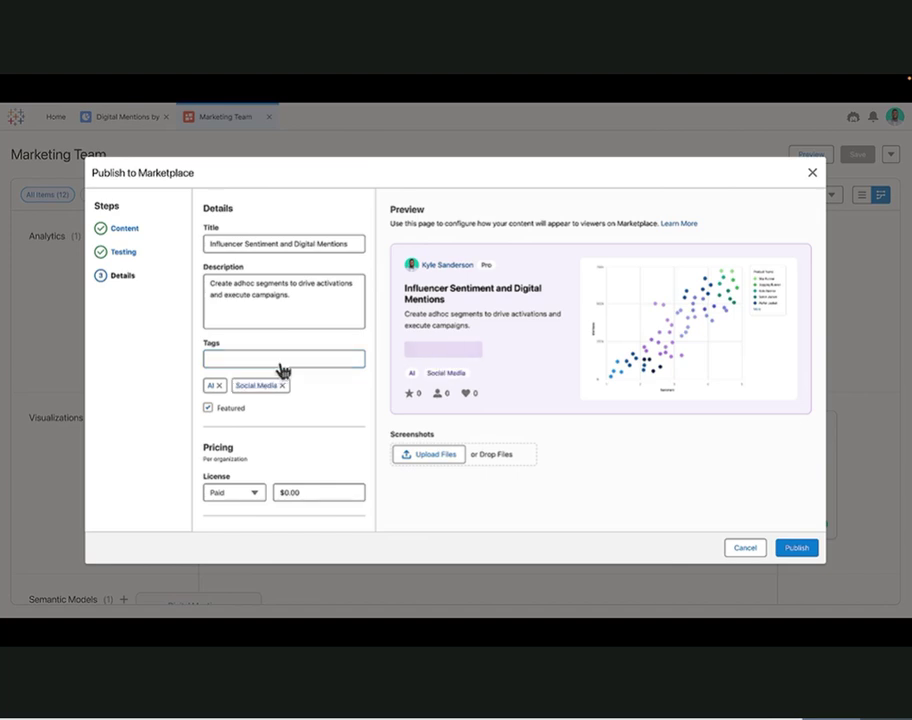
{"action": "type", "text": "Retail"}
{"action": "key", "text": "Return"}
Step: Set the paid license price to $129.99, publish the listing to Marketplace and view the published content
{"action": "left_click", "coordinate": [322, 500]}
{"action": "type", "text": "$120"}
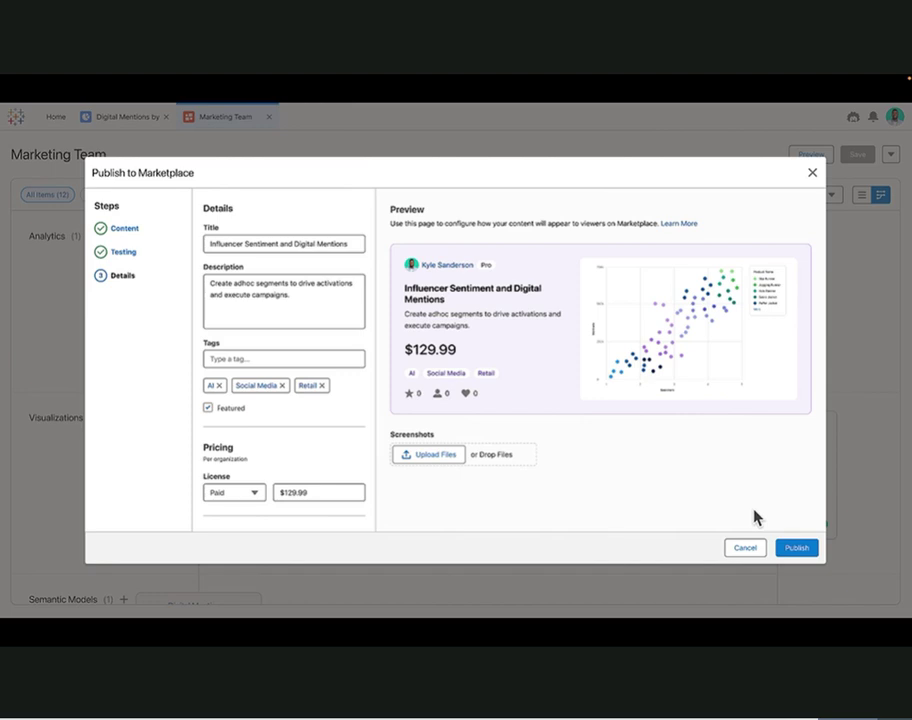
{"action": "left_click", "coordinate": [815, 551]}
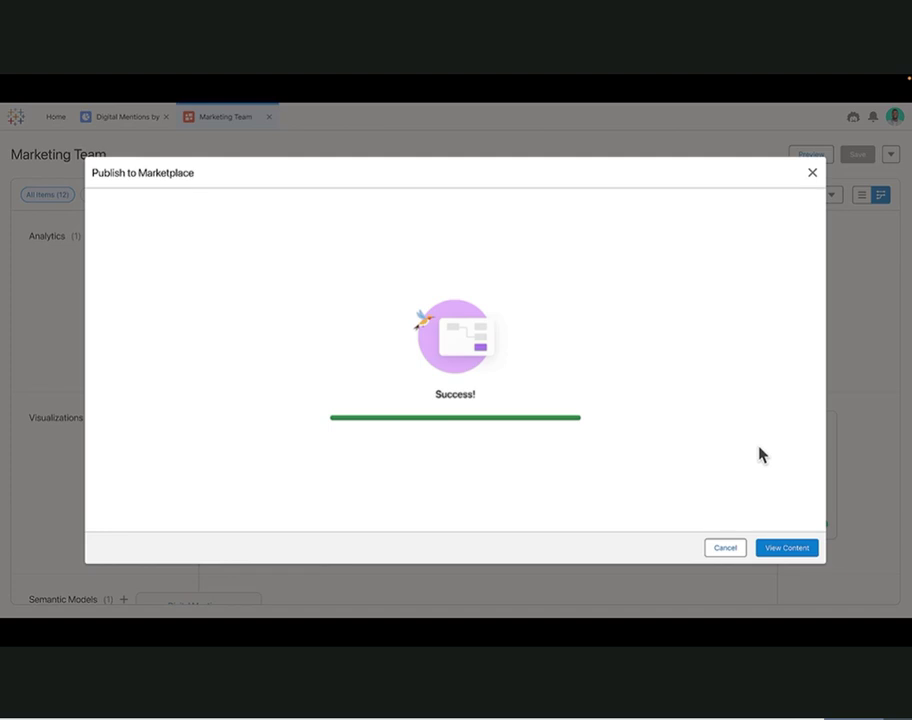
{"action": "left_click", "coordinate": [799, 552]}
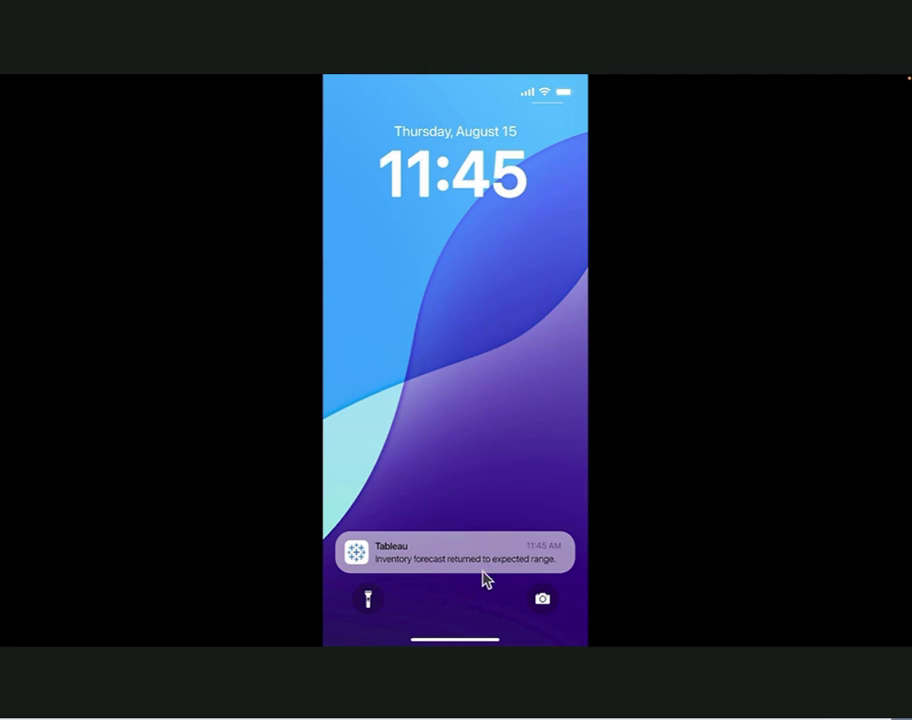
Step: Open the Tableau inventory forecast notification on the phone's lock screen to view the daily digest
{"action": "left_click", "coordinate": [483, 568]}
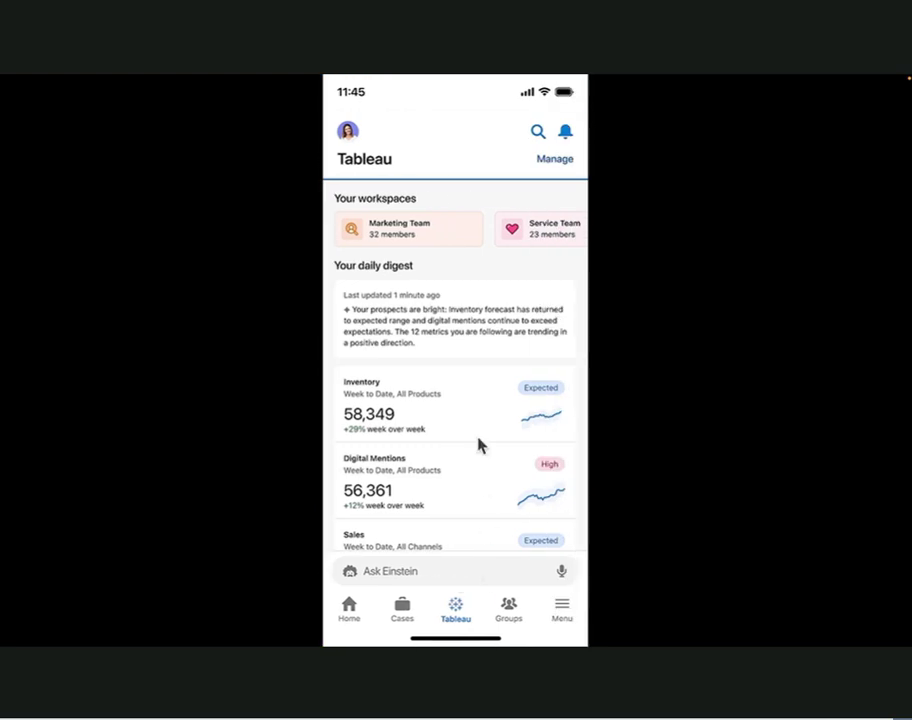